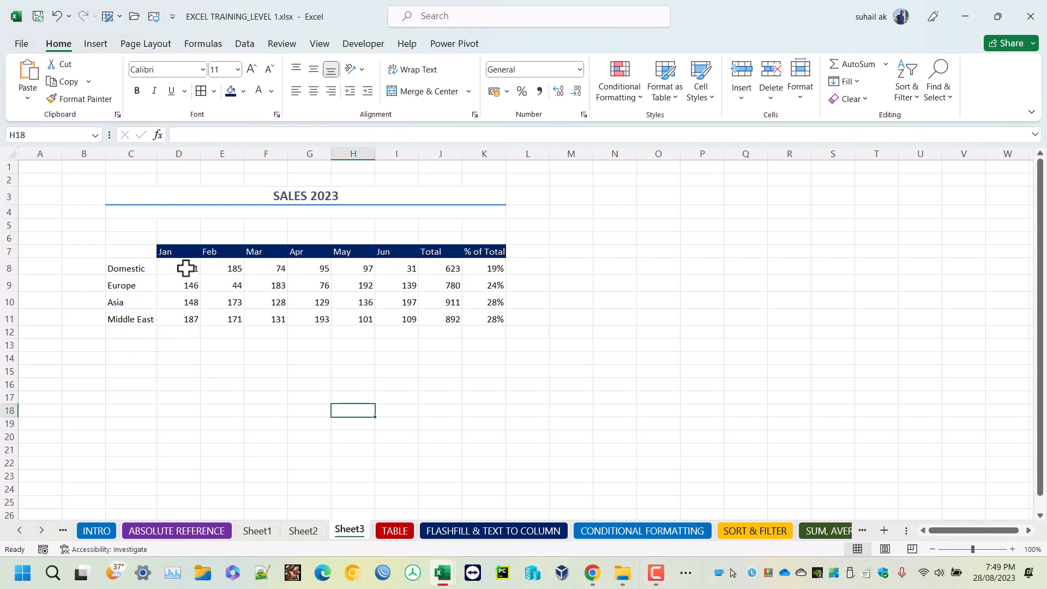
# Step: Fill the monthly sales values in D8:I11 with light orange
pyautogui.moveTo(185, 269); pyautogui.dragTo(391, 318)
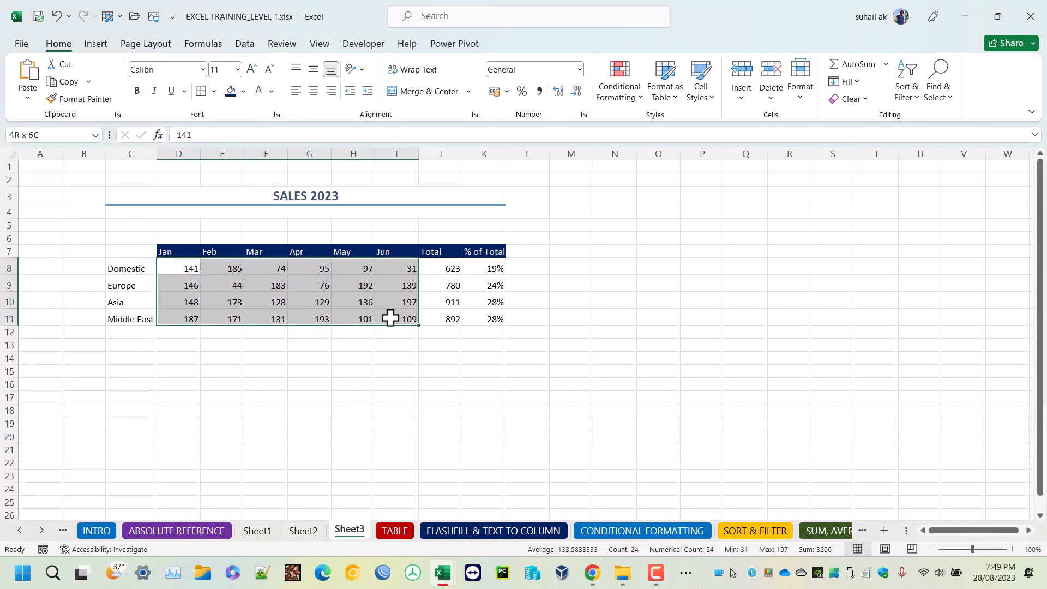
pyautogui.moveTo(390, 318); pyautogui.dragTo(391, 318)
pyautogui.click(244, 91)
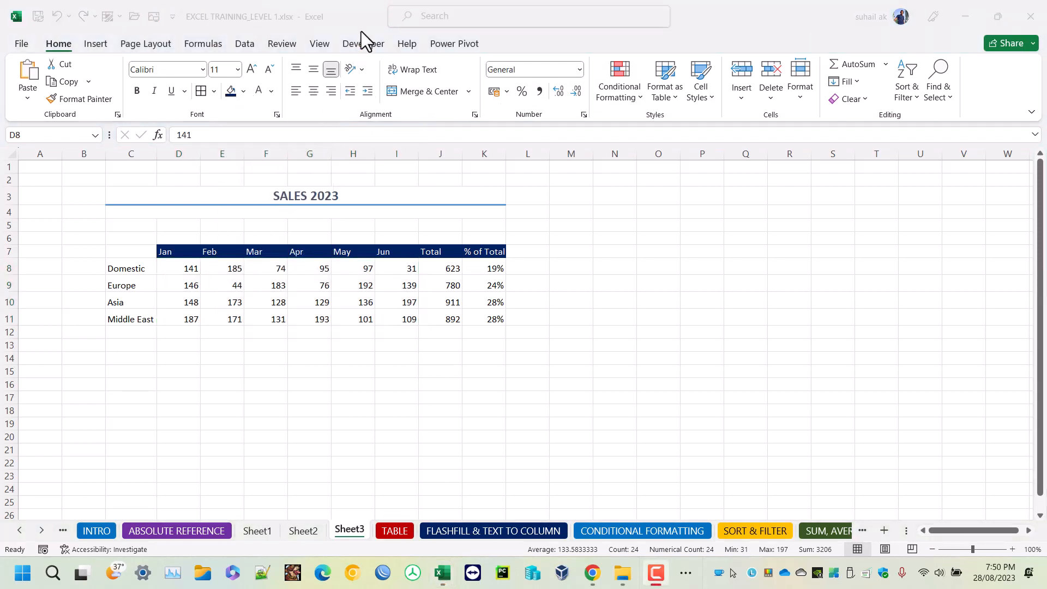
pyautogui.click(244, 91)
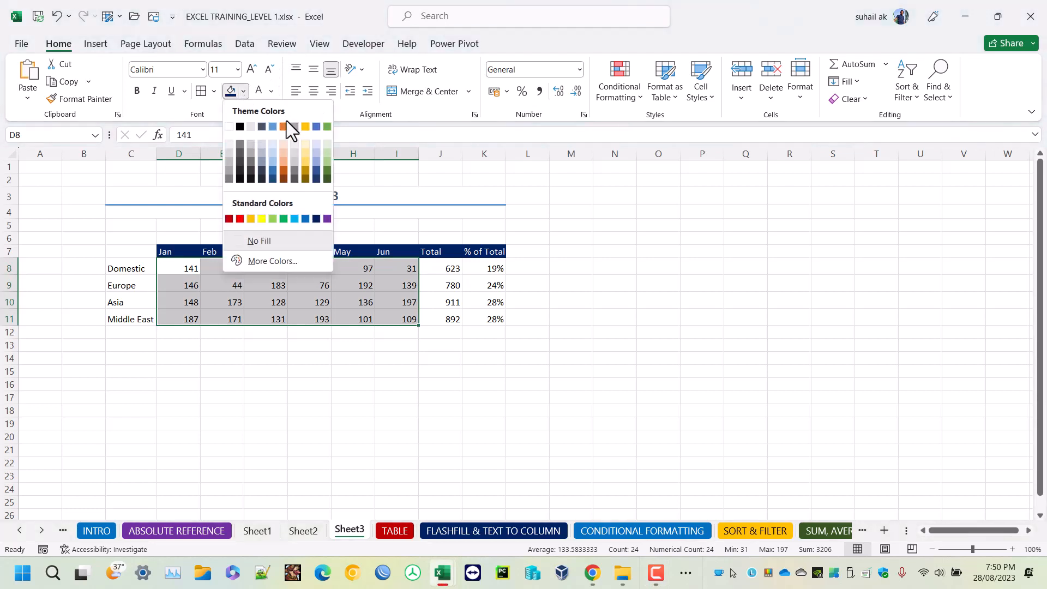
pyautogui.click(283, 151)
# Step: Fill the Total values in J8:J11 with light green
pyautogui.moveTo(451, 268); pyautogui.dragTo(447, 316)
pyautogui.click(243, 91)
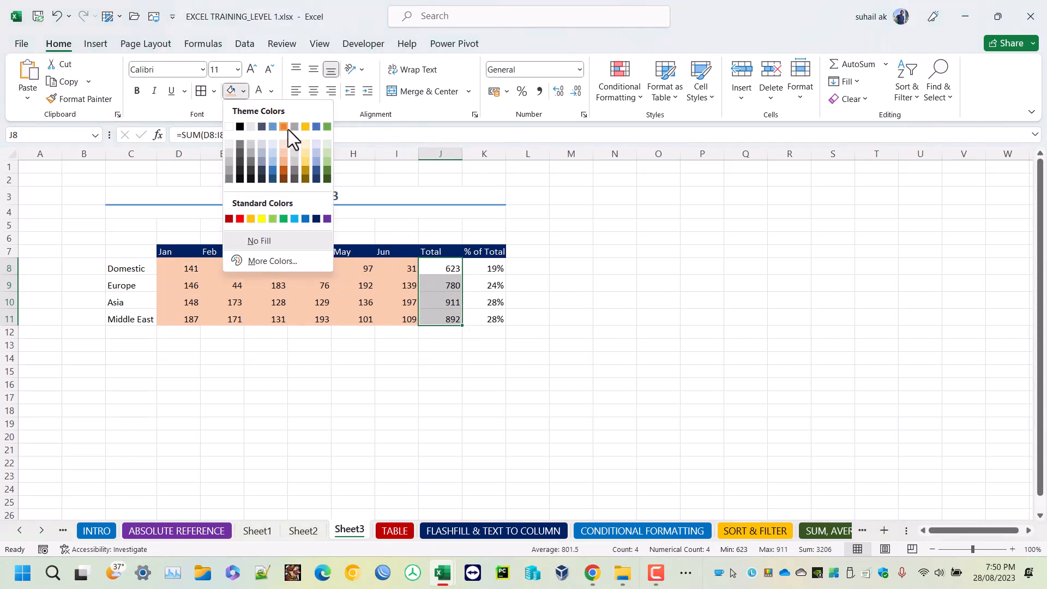
pyautogui.click(326, 146)
# Step: Fill the % of Total values in K8:K11 with light blue
pyautogui.moveTo(484, 268); pyautogui.dragTo(483, 319)
pyautogui.click(241, 91)
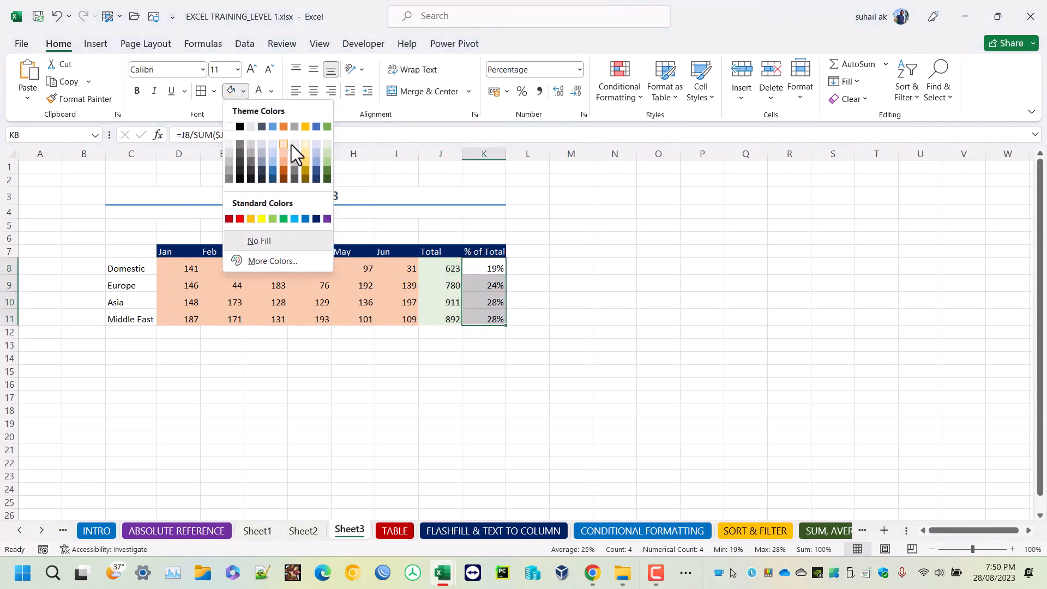
pyautogui.click(318, 155)
pyautogui.click(657, 269)
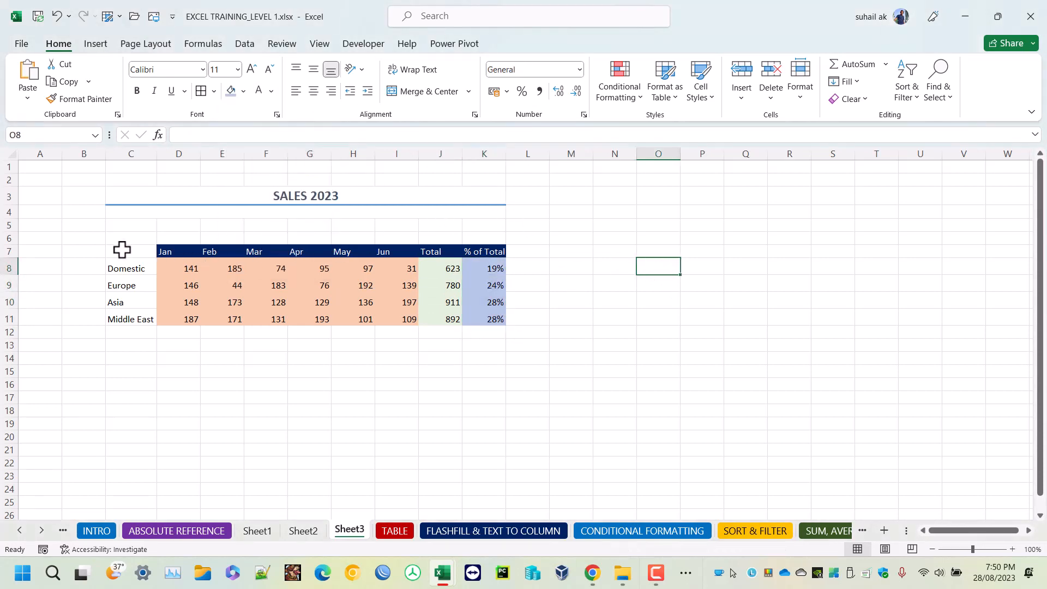
# Step: Start a recommended chart from the range C7:I11 and look through the suggested chart types
pyautogui.moveTo(120, 248); pyautogui.dragTo(395, 319)
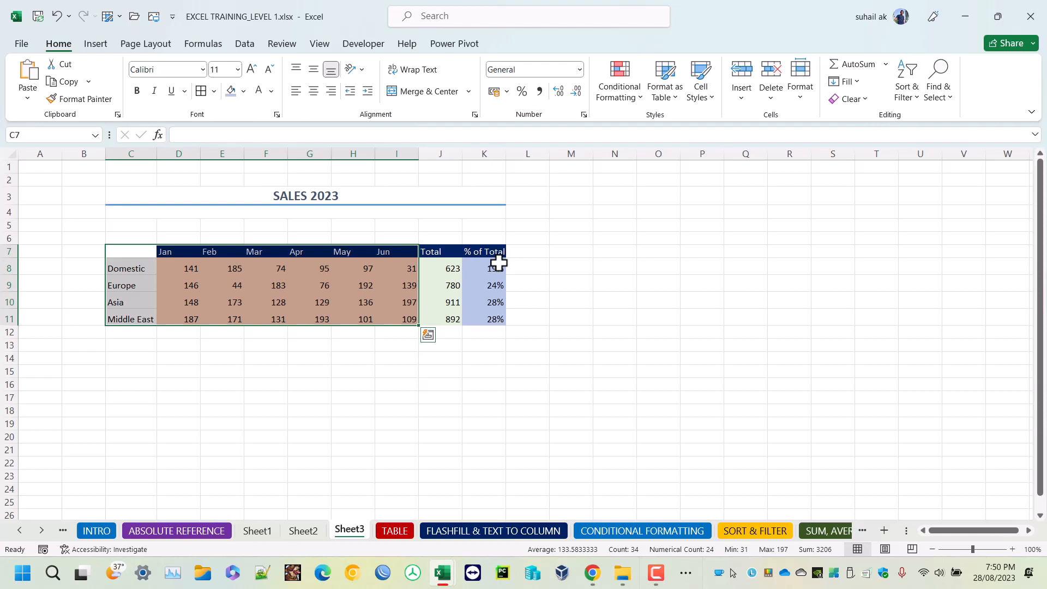
pyautogui.click(97, 44)
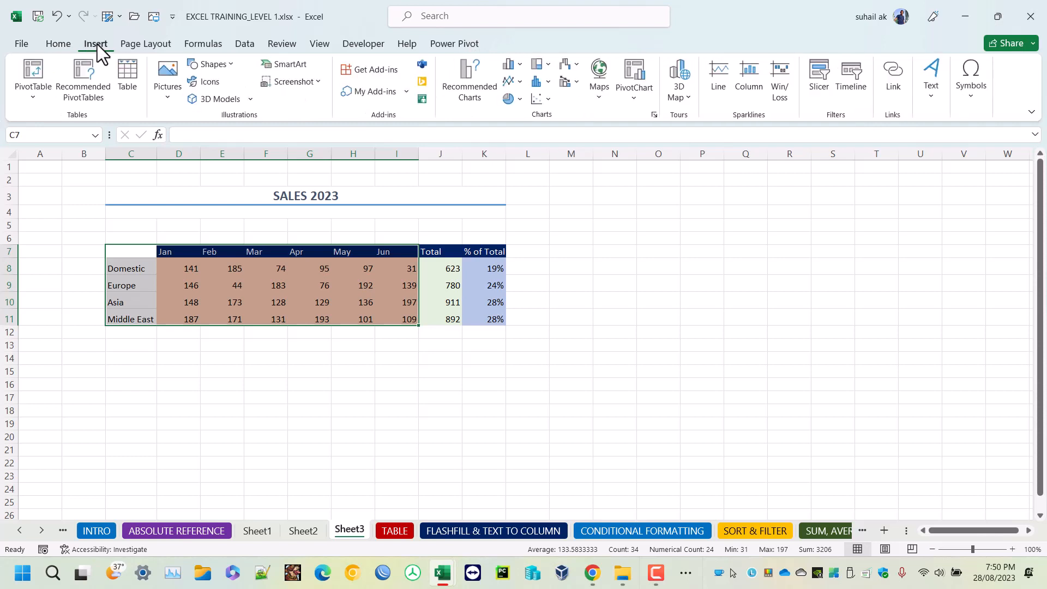
pyautogui.click(473, 75)
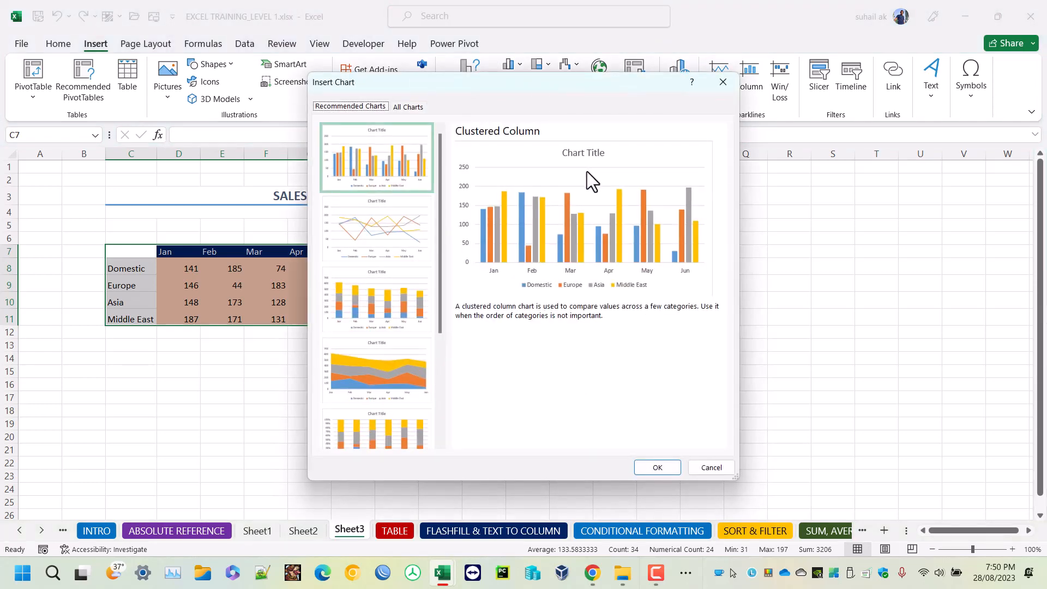
pyautogui.moveTo(439, 160); pyautogui.dragTo(426, 293)
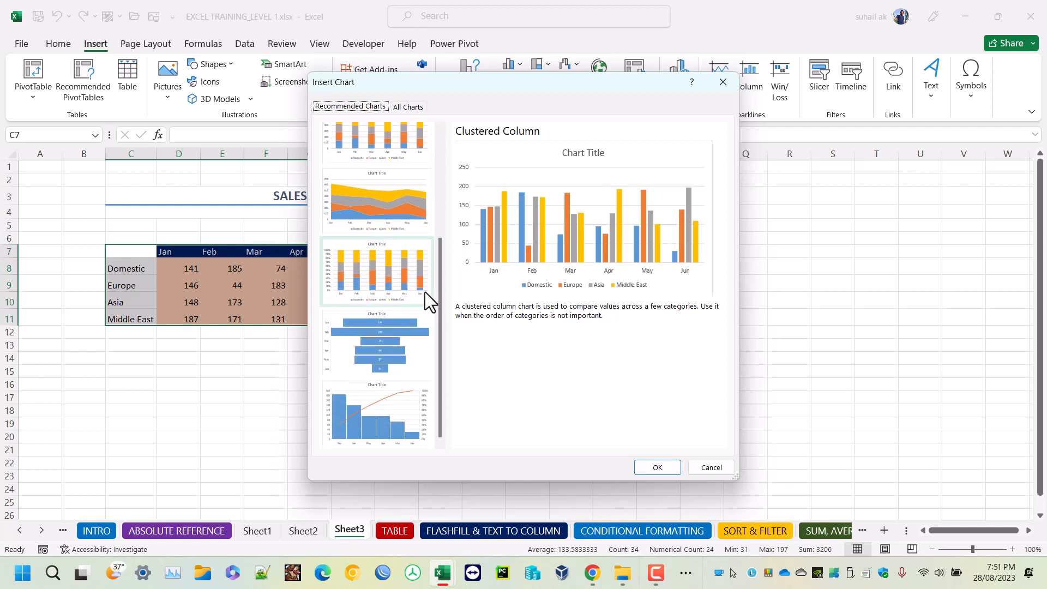
pyautogui.moveTo(441, 258); pyautogui.dragTo(451, 140)
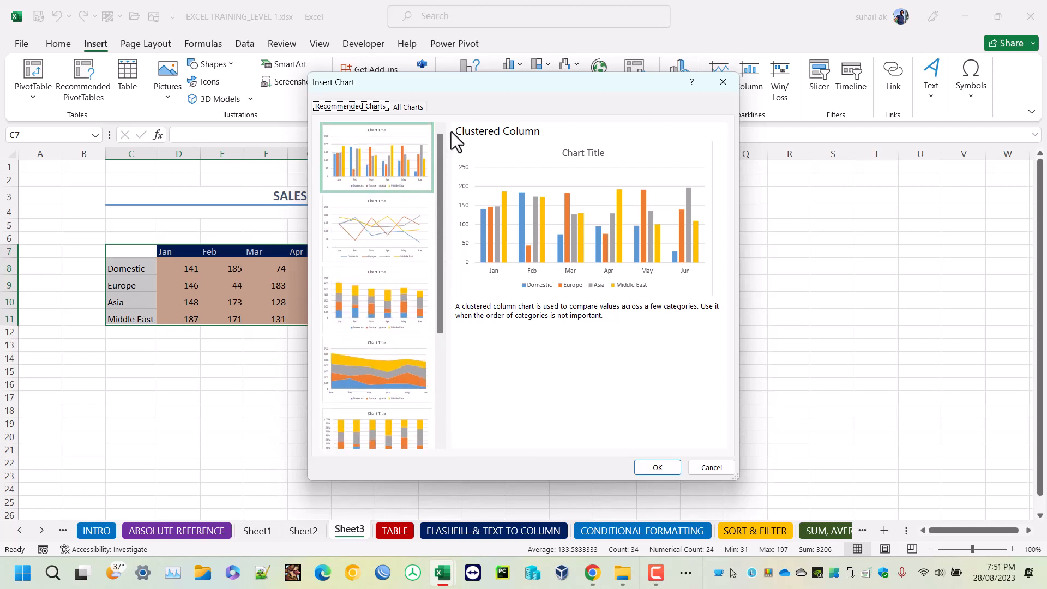
# Step: Preview the column chart variants, including stacked, 100% stacked, 3-D clustered, 3-D stacked and 3-D column
pyautogui.click(410, 107)
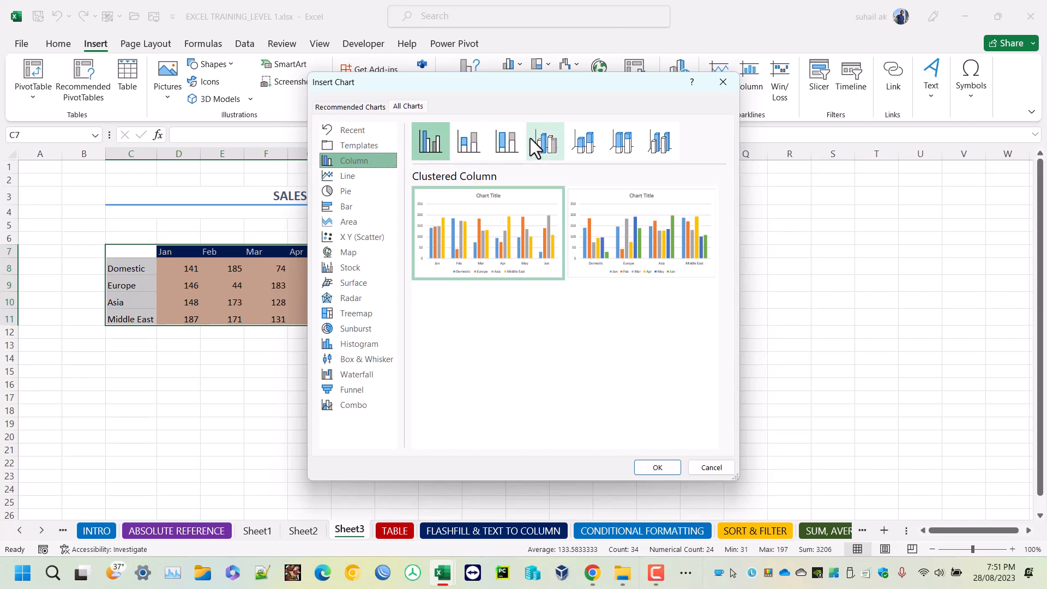
pyautogui.click(472, 148)
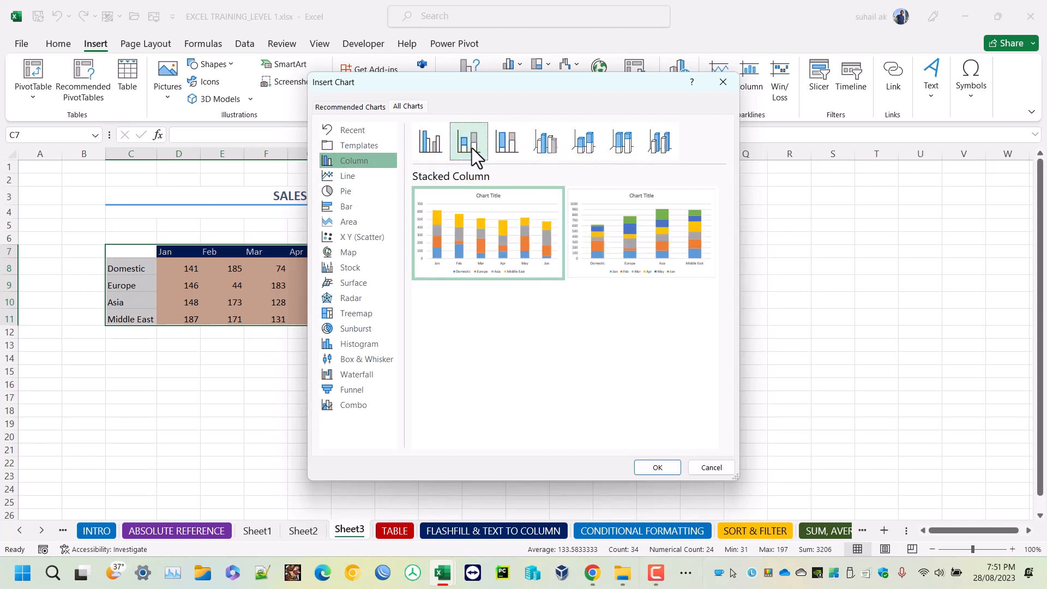
pyautogui.click(509, 149)
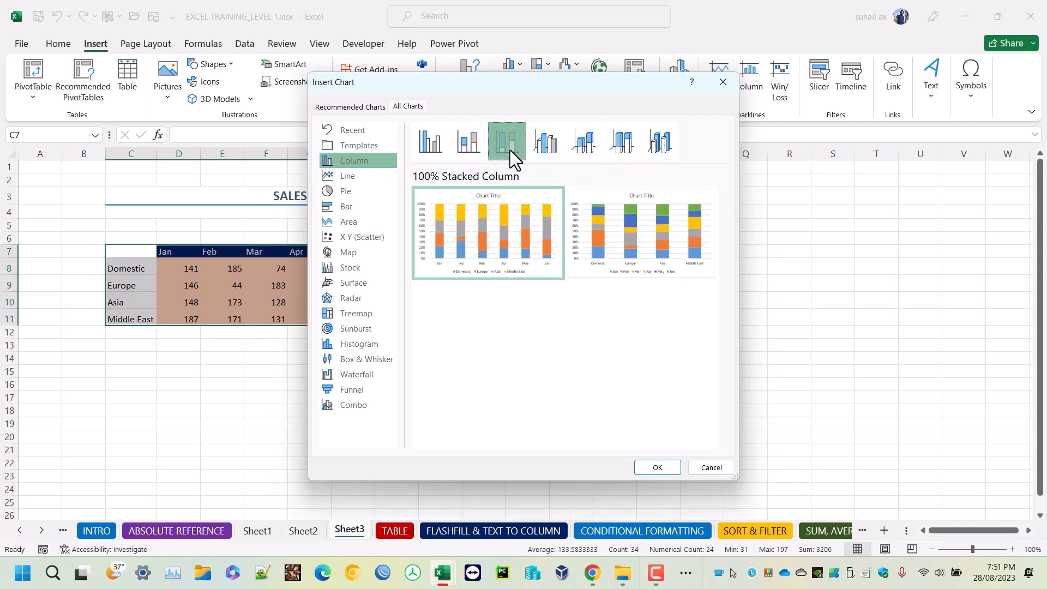
pyautogui.click(544, 146)
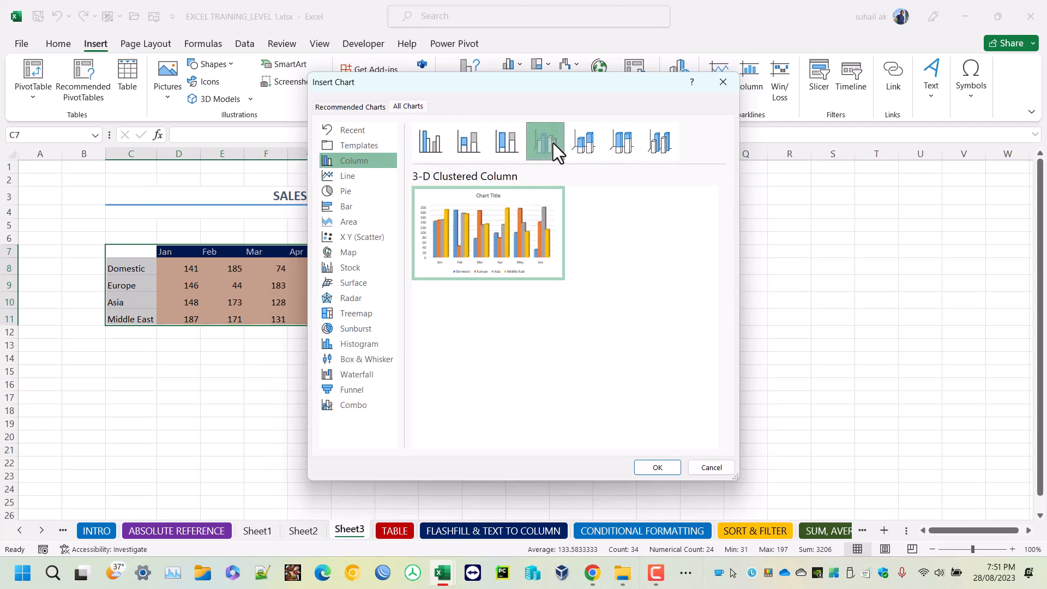
pyautogui.click(580, 145)
pyautogui.click(626, 148)
pyautogui.click(656, 152)
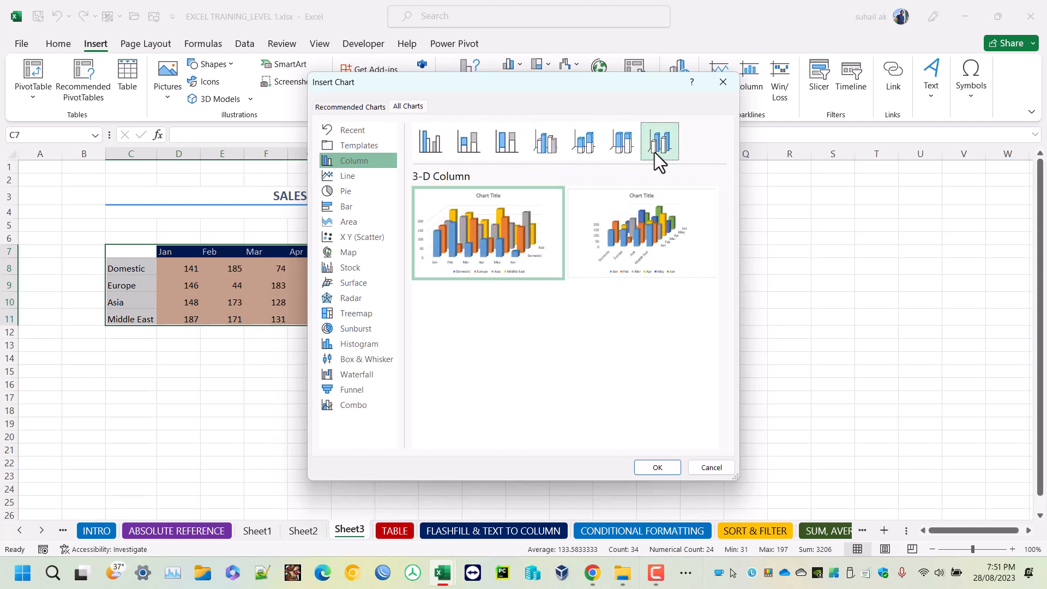
pyautogui.click(621, 150)
pyautogui.click(587, 147)
pyautogui.click(552, 143)
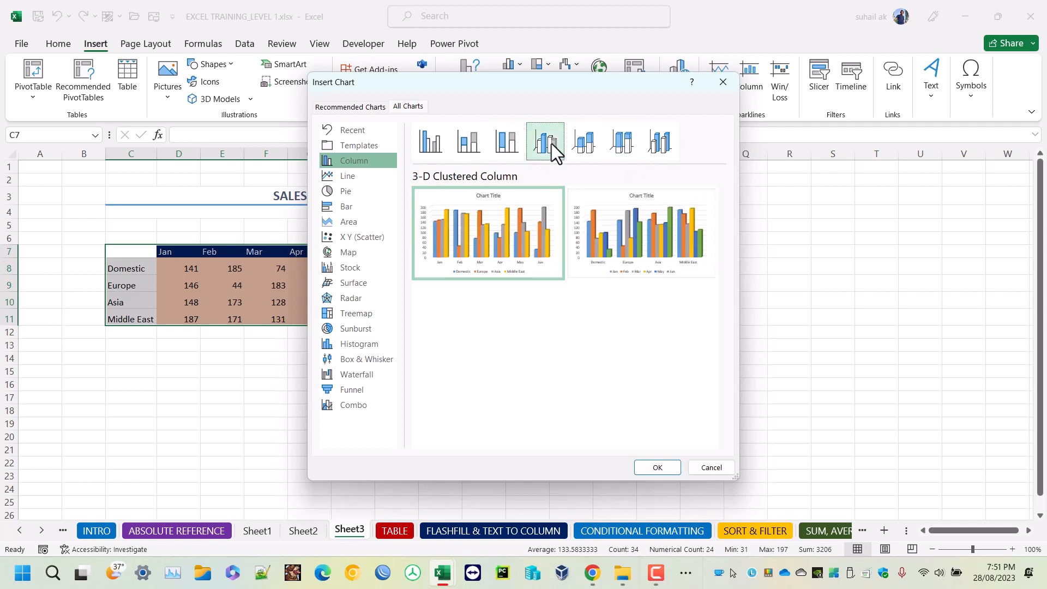
# Step: Preview the Line, Pie, Bar, Area, X Y (Scatter), Map and Stock chart categories
pyautogui.click(352, 179)
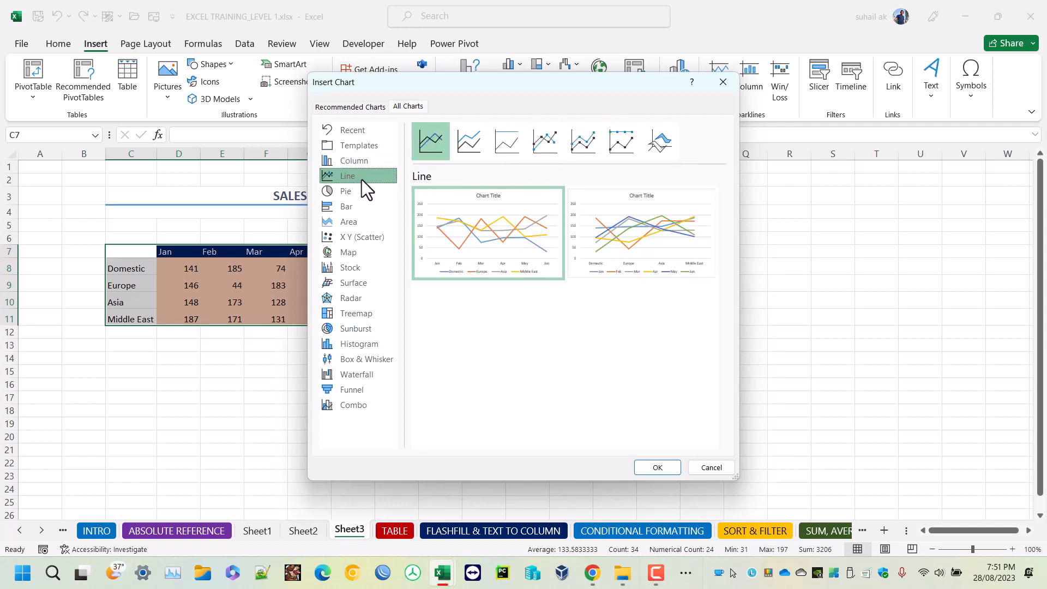
pyautogui.click(369, 192)
pyautogui.click(365, 206)
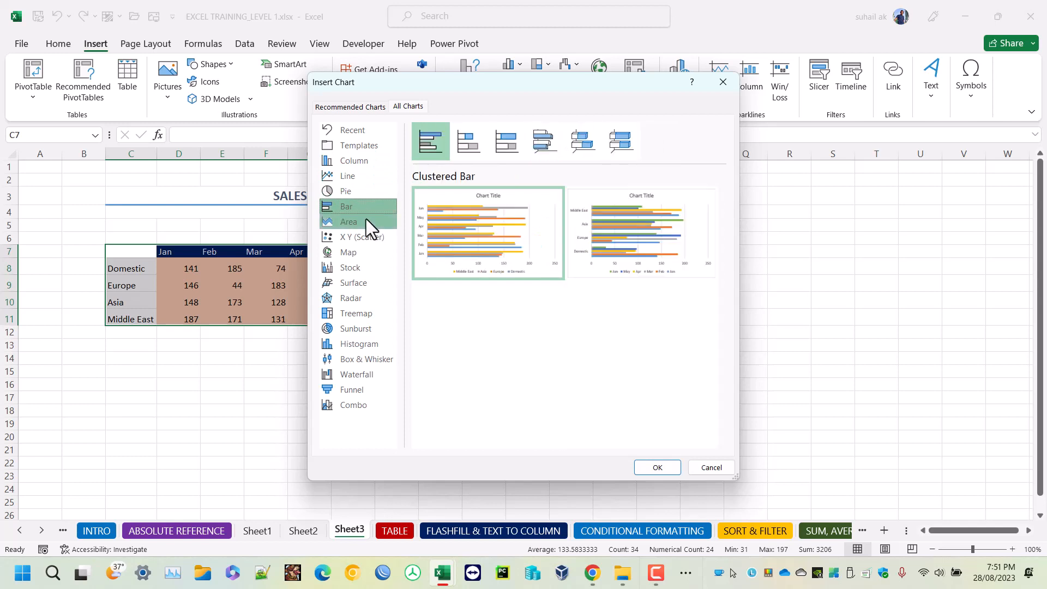
pyautogui.click(365, 222)
pyautogui.click(361, 238)
pyautogui.click(354, 251)
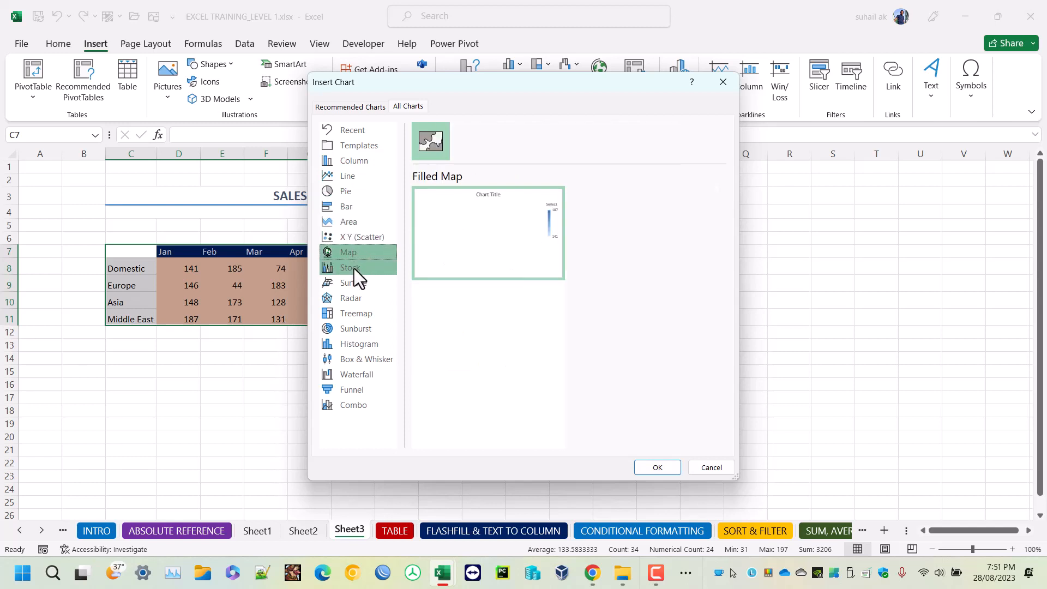
pyautogui.click(356, 269)
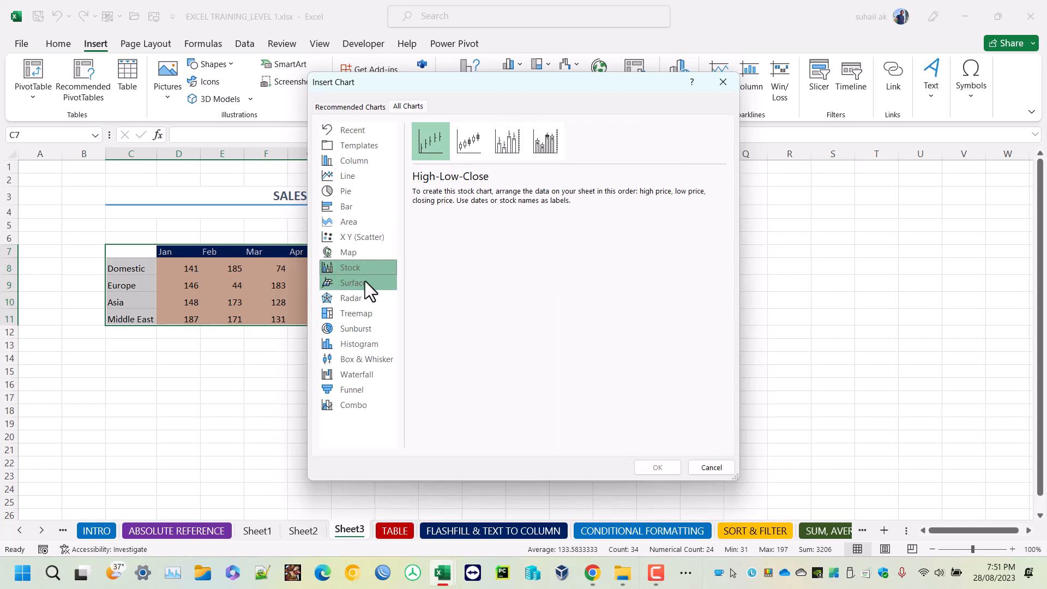
# Step: Insert a Clustered Column chart with the months along the horizontal axis and the regions as series
pyautogui.click(384, 162)
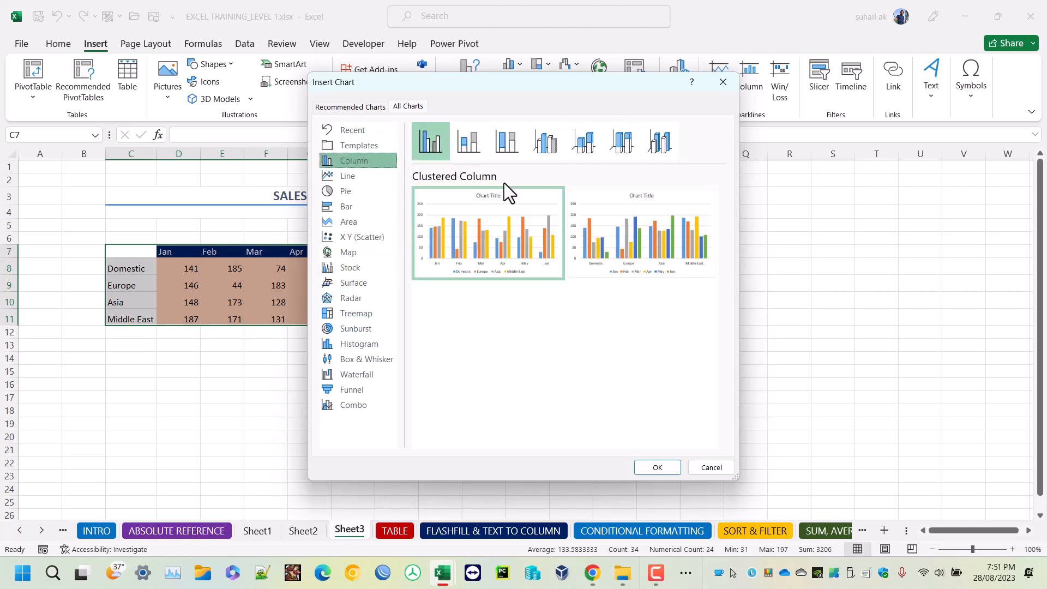
pyautogui.click(469, 225)
pyautogui.click(648, 467)
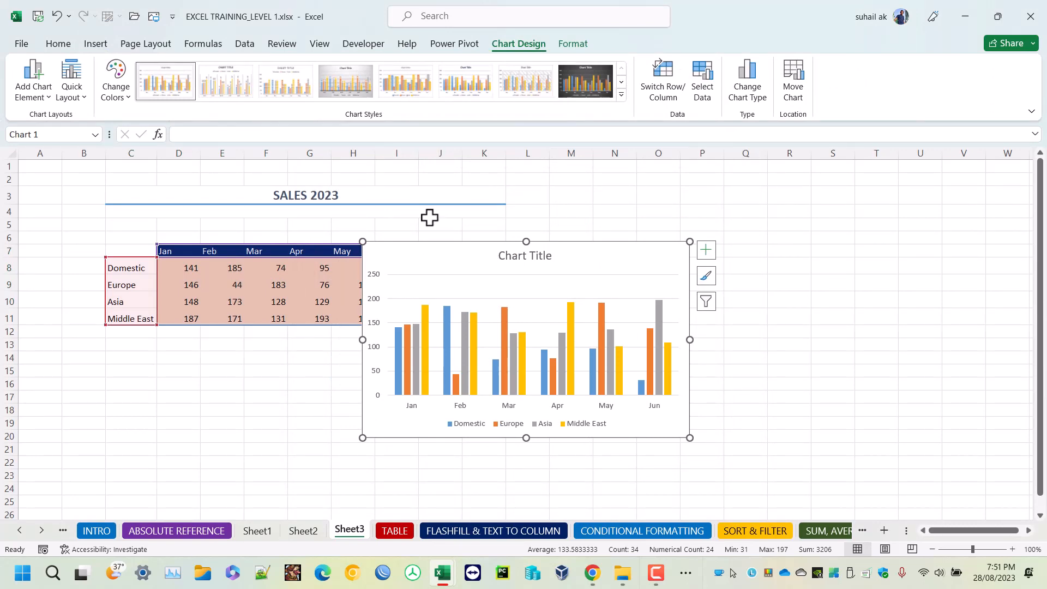
pyautogui.moveTo(388, 257); pyautogui.dragTo(626, 216)
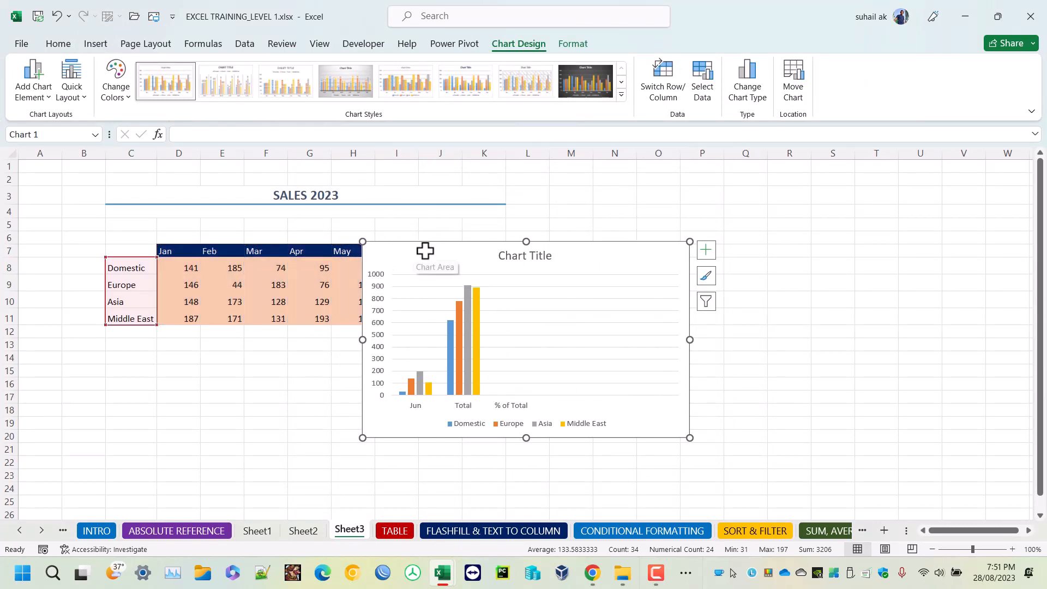
pyautogui.hotkey('ctrl', 'z')
pyautogui.hotkey('ctrl', 'z')
# Step: Move the chart so its upper-left corner sits at about J3, and open its chart area formatting options
pyautogui.moveTo(494, 239); pyautogui.dragTo(577, 216)
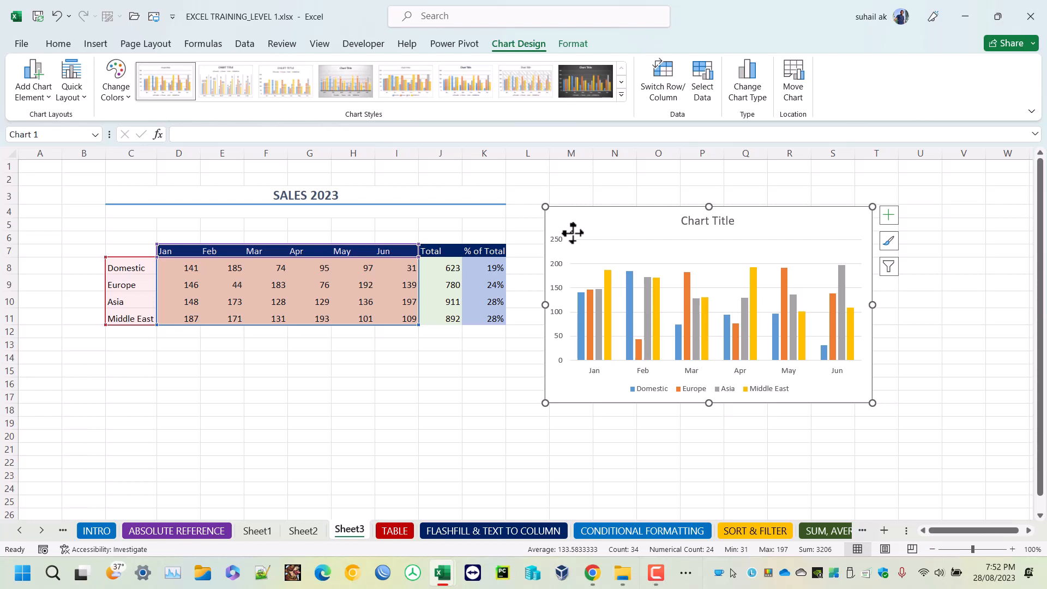
pyautogui.moveTo(598, 222); pyautogui.dragTo(512, 207)
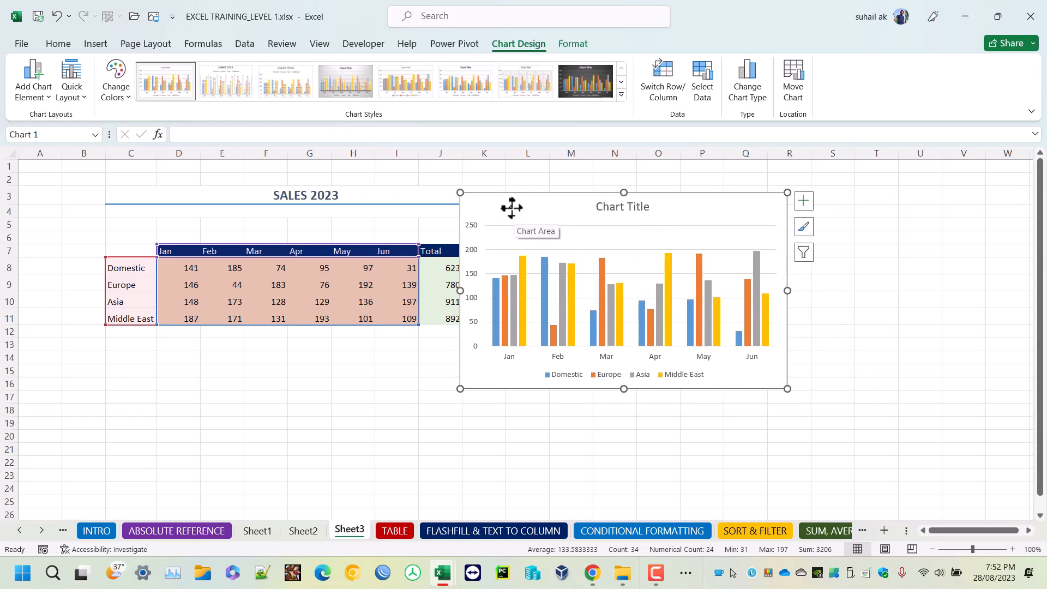
pyautogui.doubleClick(512, 207)
pyautogui.moveTo(510, 211); pyautogui.dragTo(467, 211)
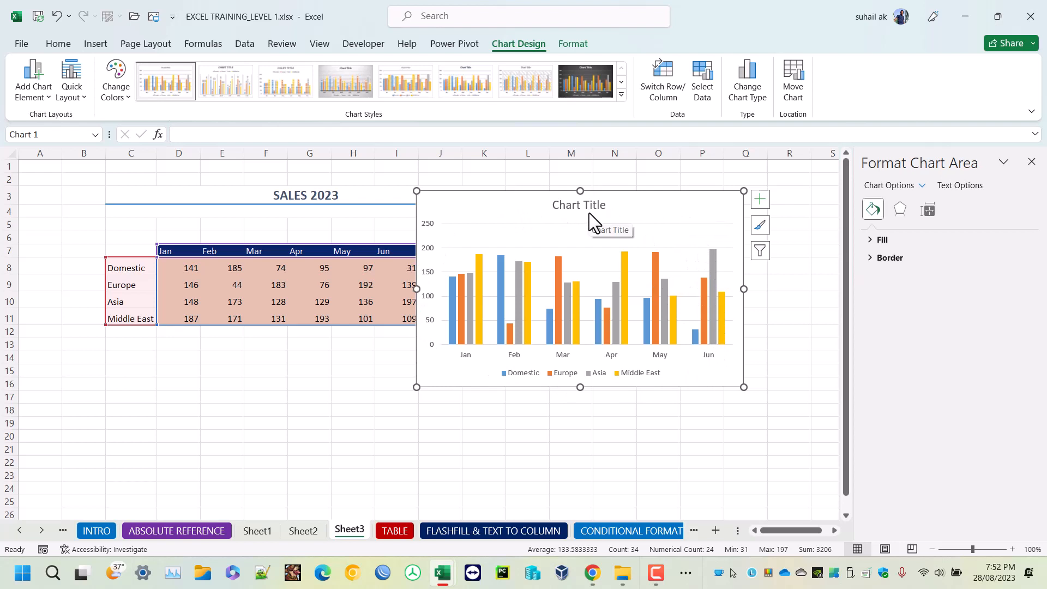
# Step: Apply a light orange solid fill to the chart area and change its color to white
pyautogui.click(867, 239)
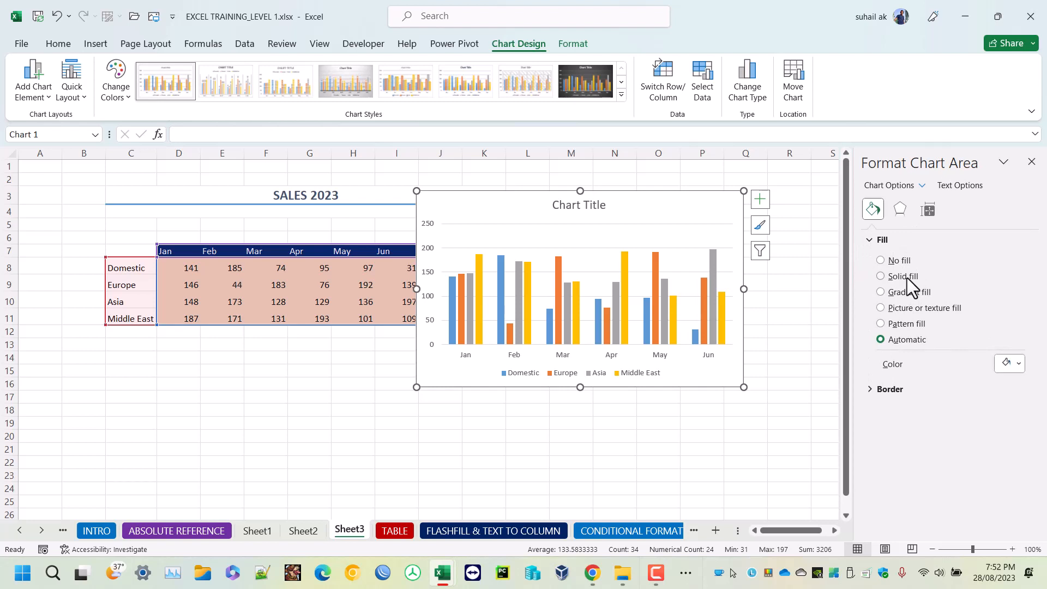
pyautogui.click(908, 276)
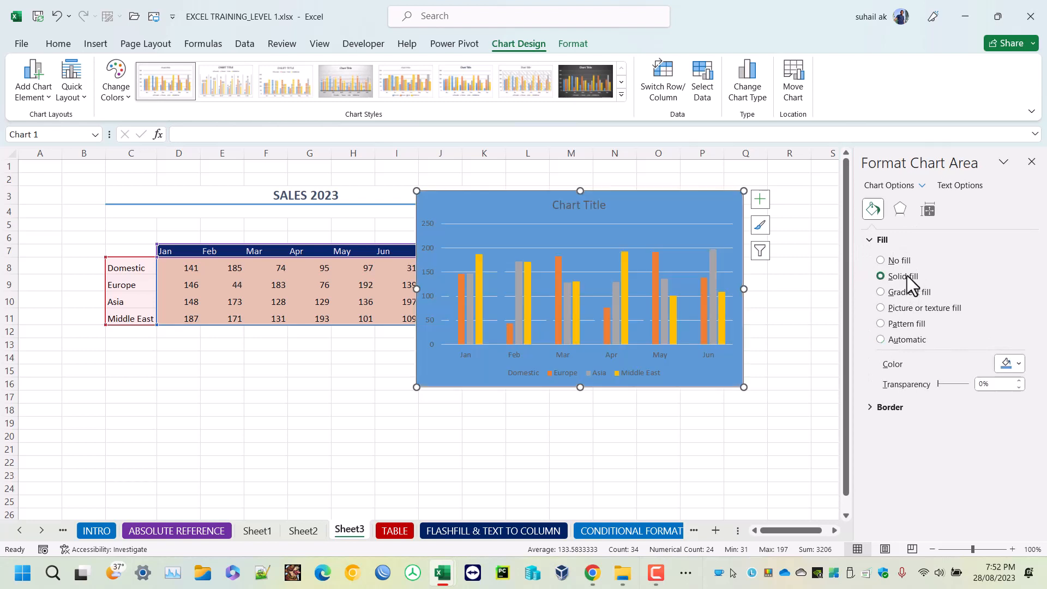
pyautogui.click(1007, 364)
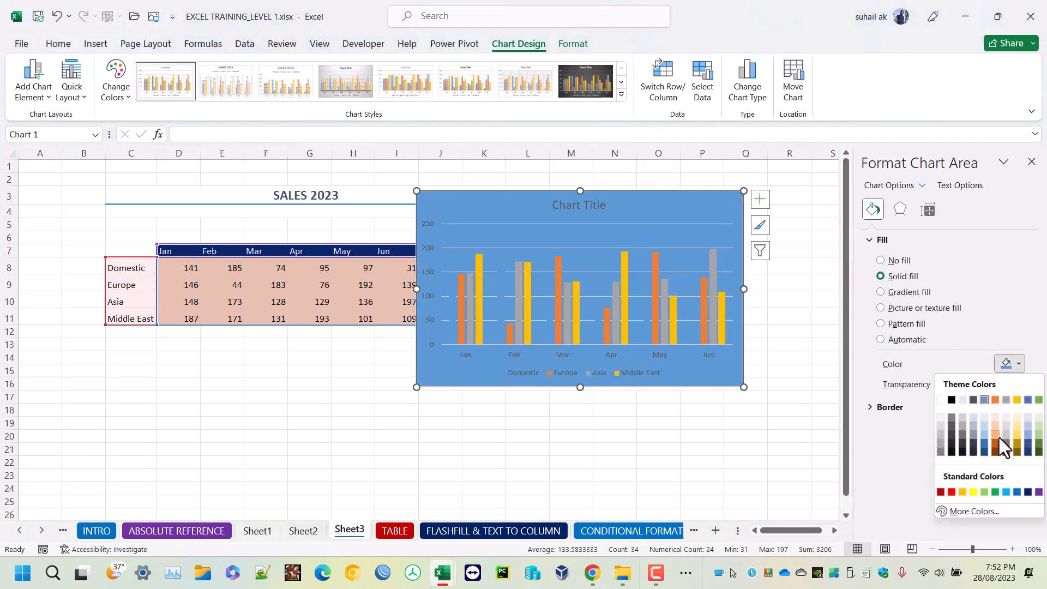
pyautogui.click(996, 435)
pyautogui.click(1014, 366)
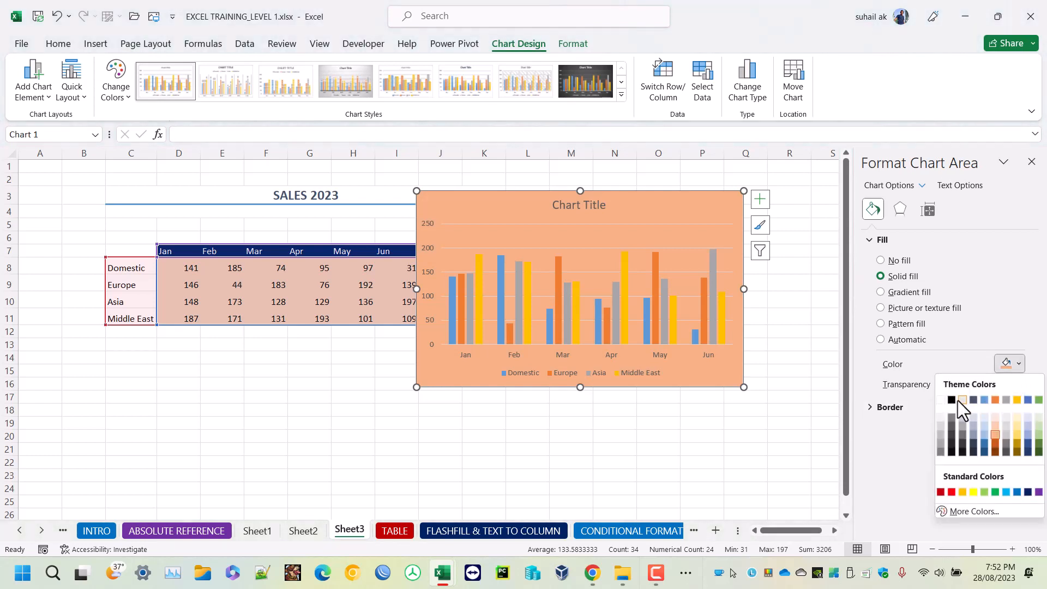
pyautogui.click(941, 401)
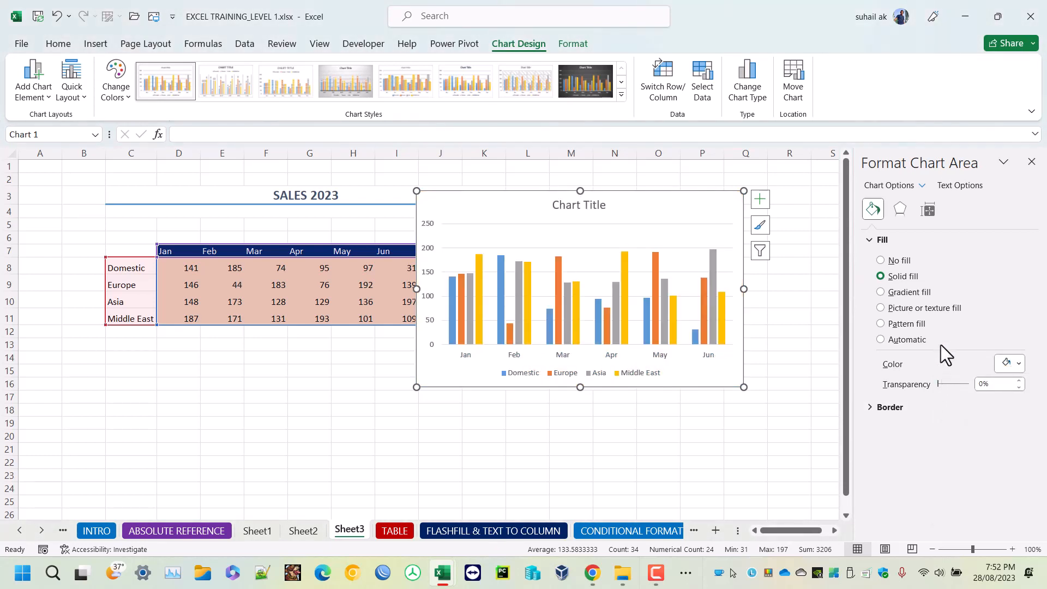
# Step: Try the gradient fill and the picture or texture fill on the chart area, ending on the pattern fill
pyautogui.click(905, 293)
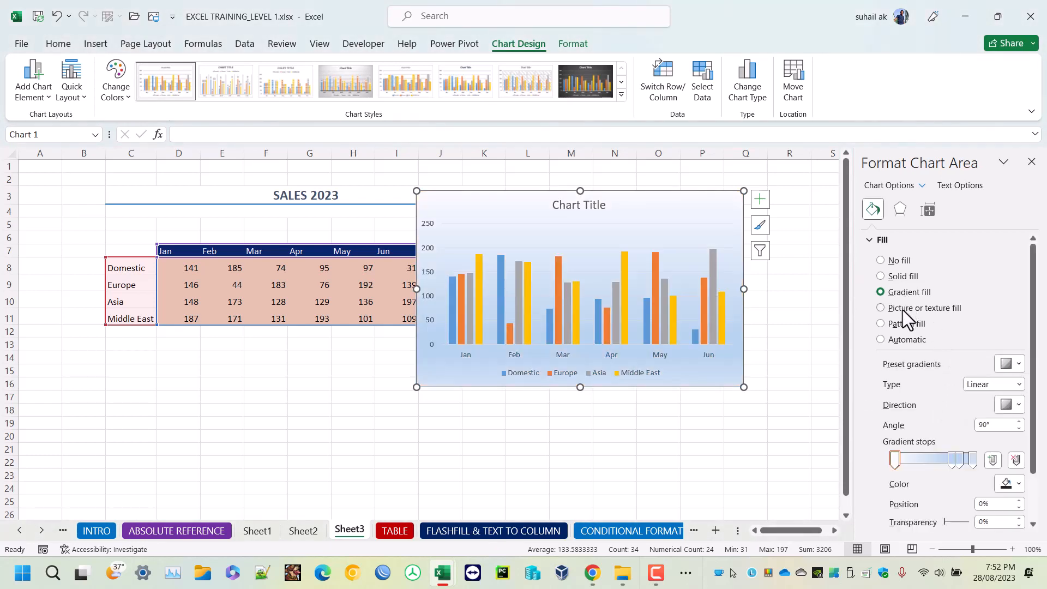
pyautogui.click(903, 310)
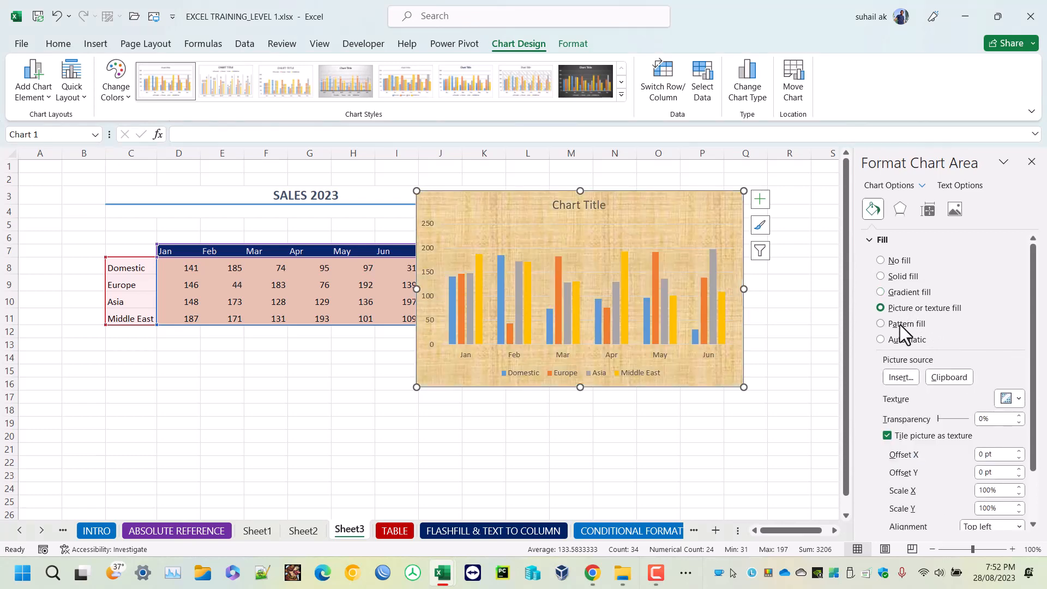
pyautogui.click(900, 325)
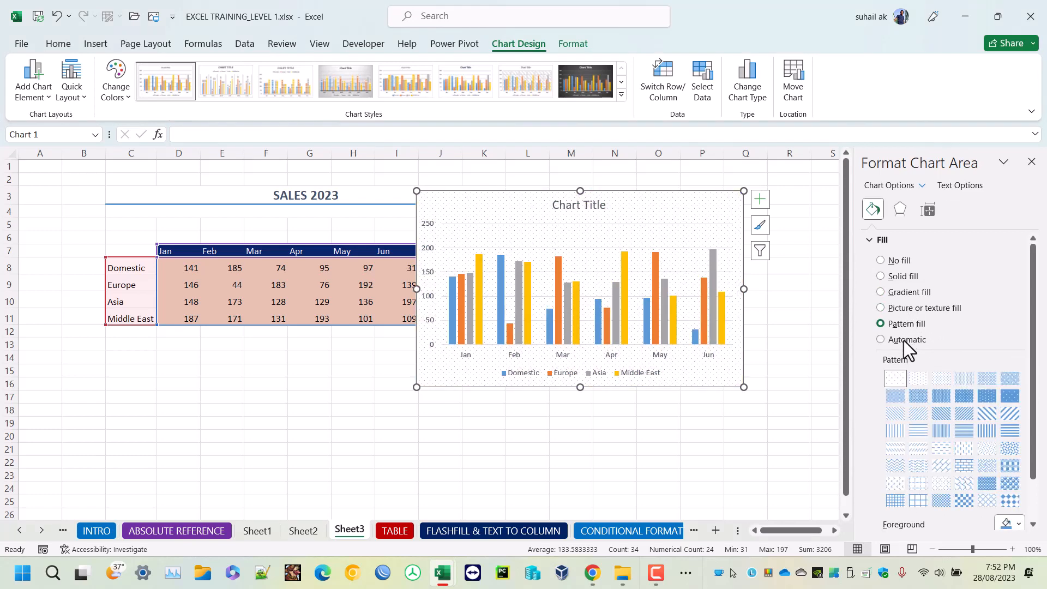
# Step: Apply a solid fill to the chart area and set its color to white
pyautogui.click(905, 278)
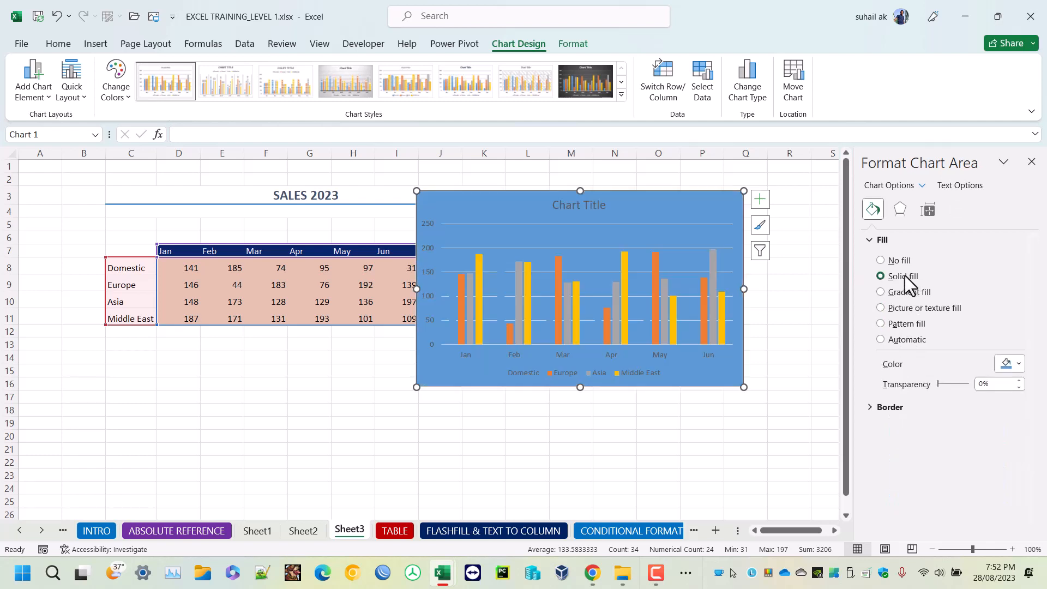
pyautogui.click(1009, 364)
pyautogui.click(942, 402)
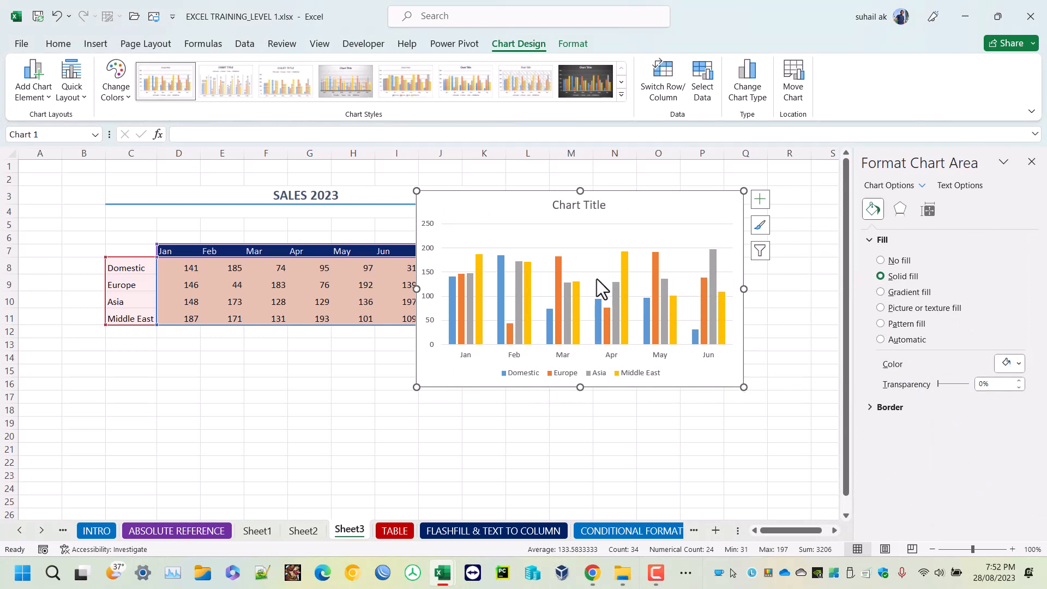
# Step: Format the chart's major horizontal gridlines as solid lines in a light gold color
pyautogui.click(556, 256)
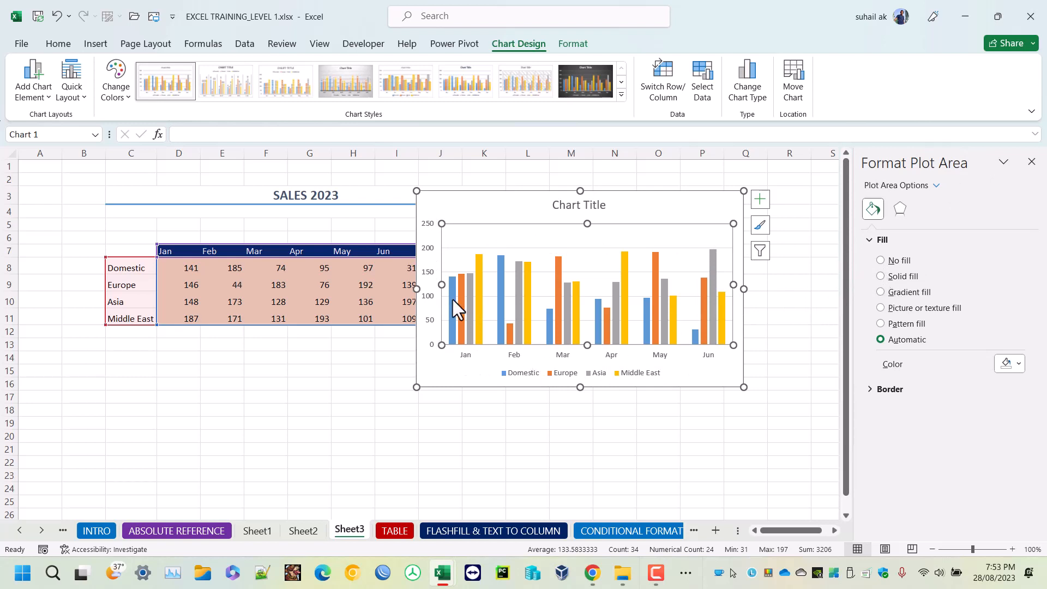
pyautogui.click(464, 248)
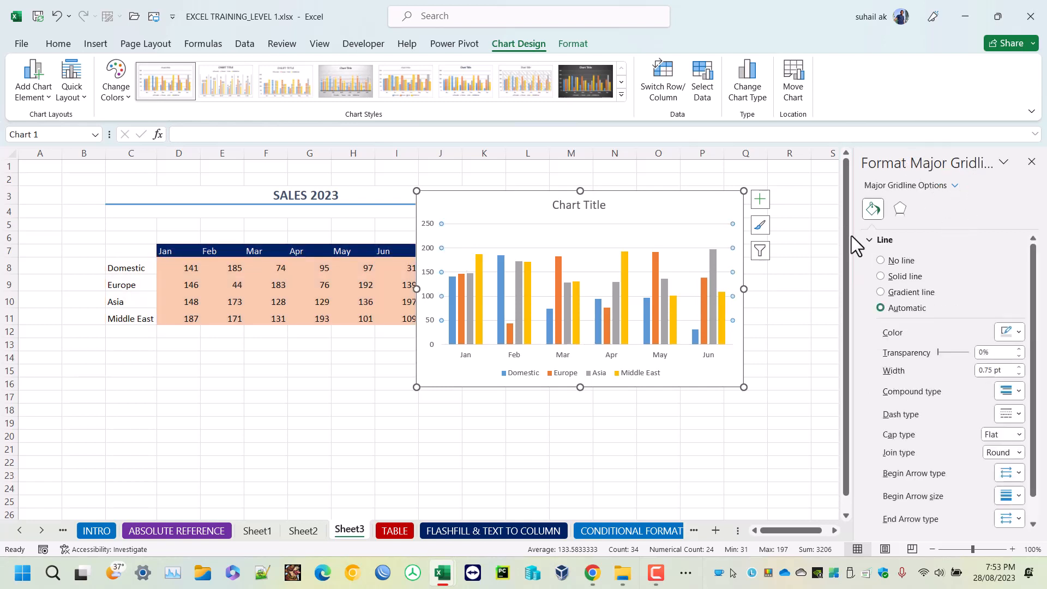
pyautogui.moveTo(852, 246); pyautogui.dragTo(794, 248)
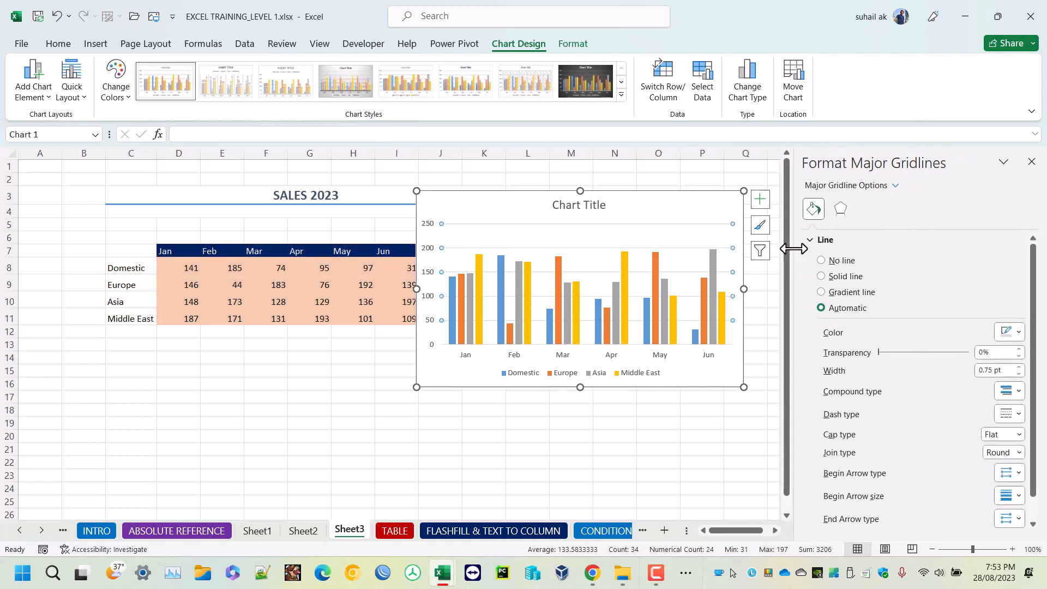
pyautogui.click(846, 276)
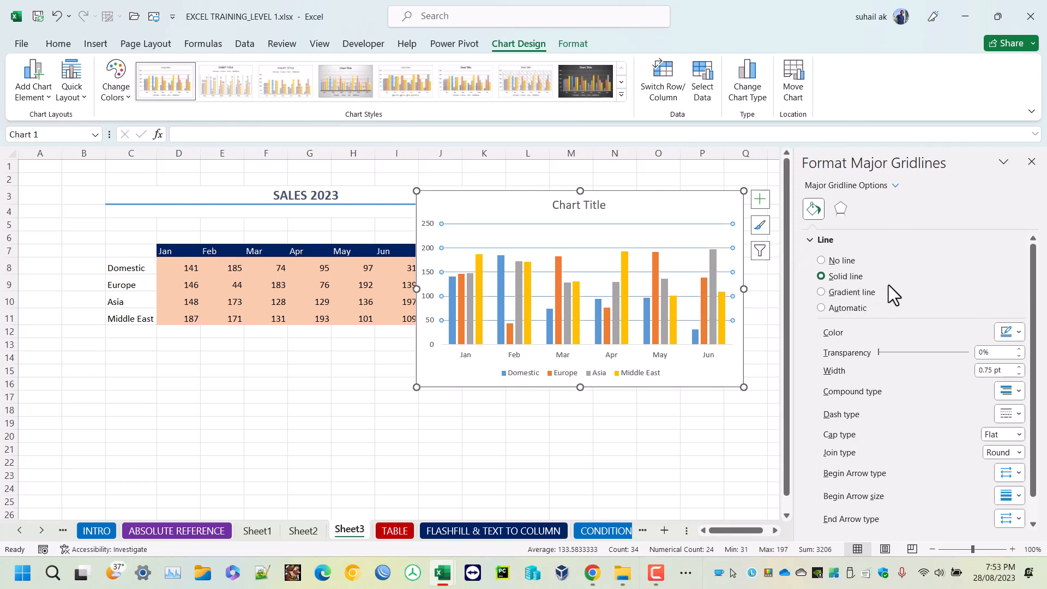
pyautogui.click(1016, 331)
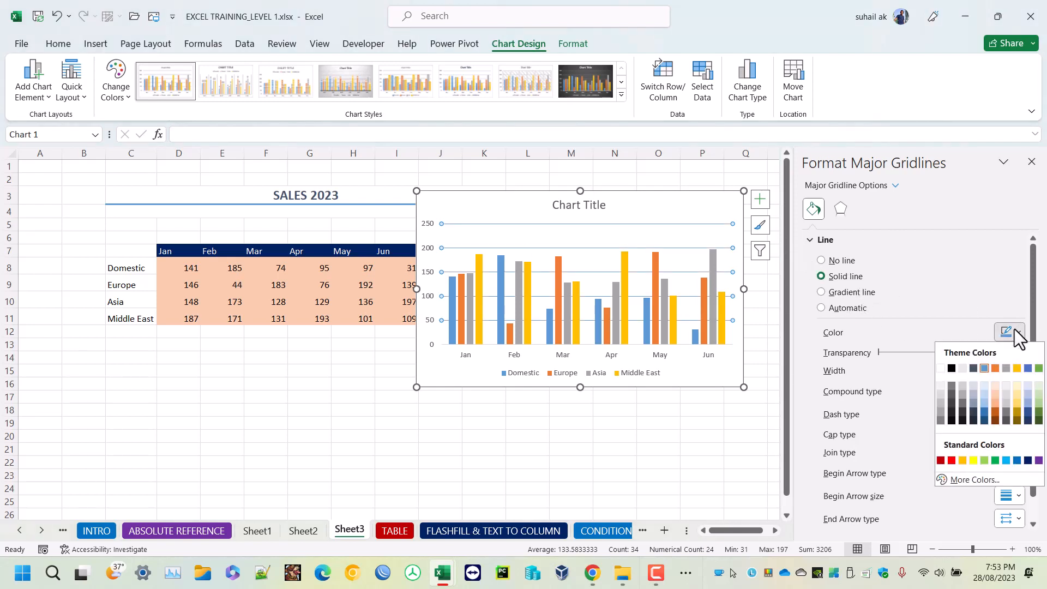
pyautogui.click(1019, 393)
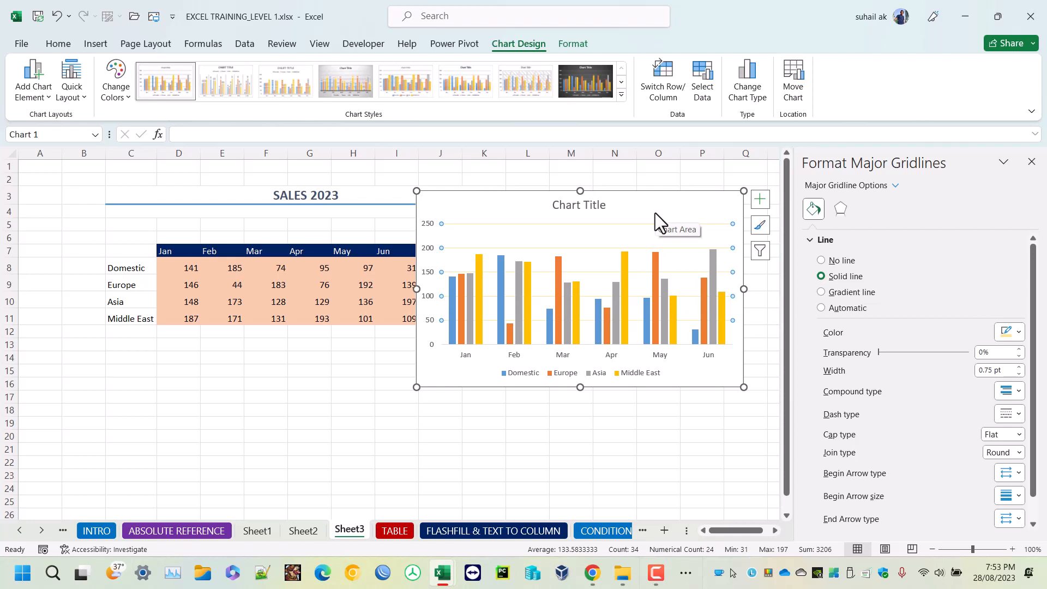
pyautogui.click(1026, 169)
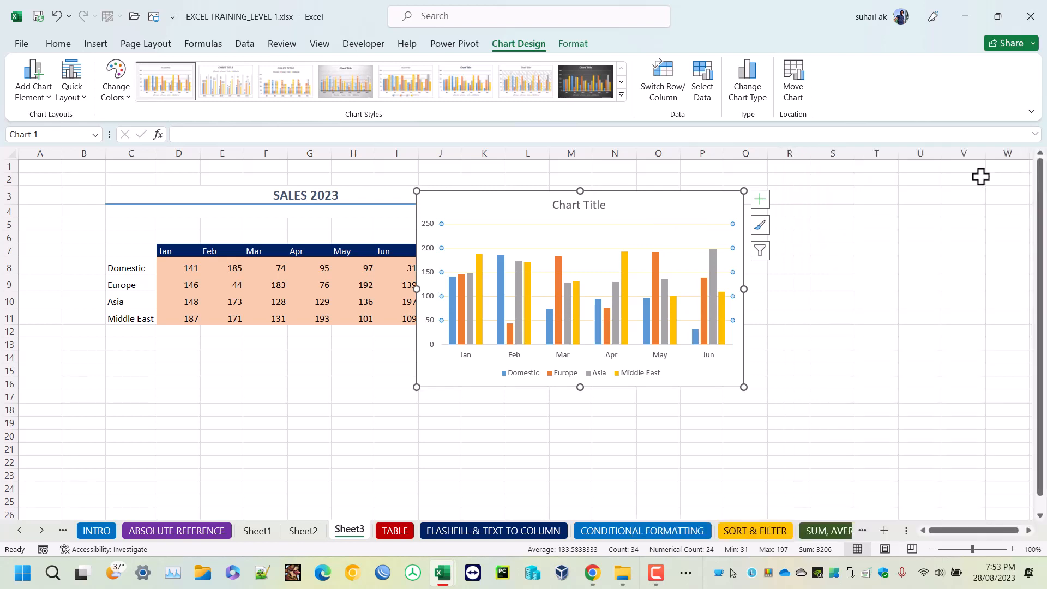
pyautogui.click(453, 324)
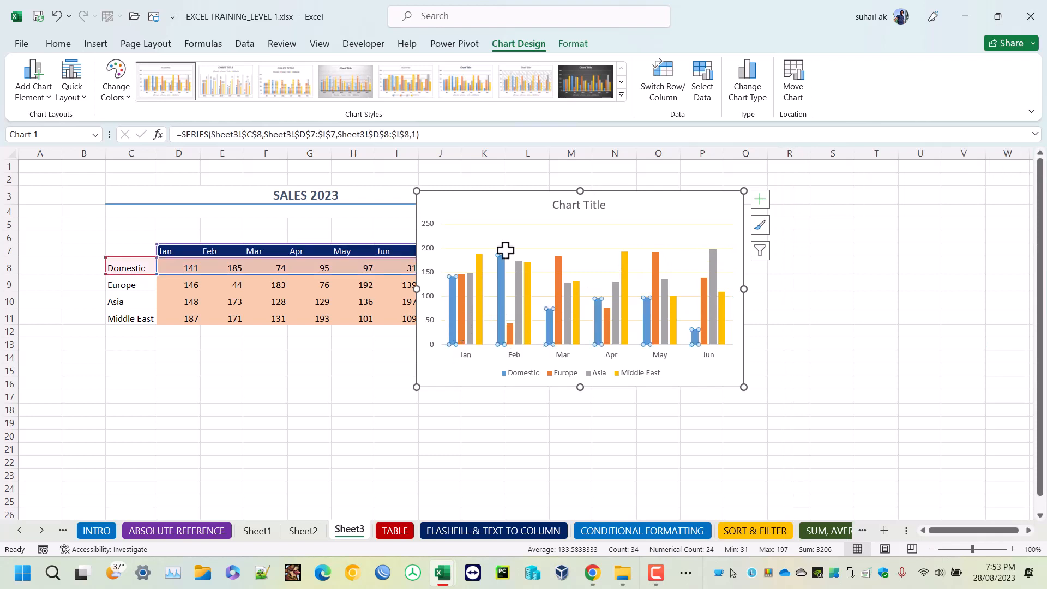
pyautogui.doubleClick(497, 210)
pyautogui.click(452, 308)
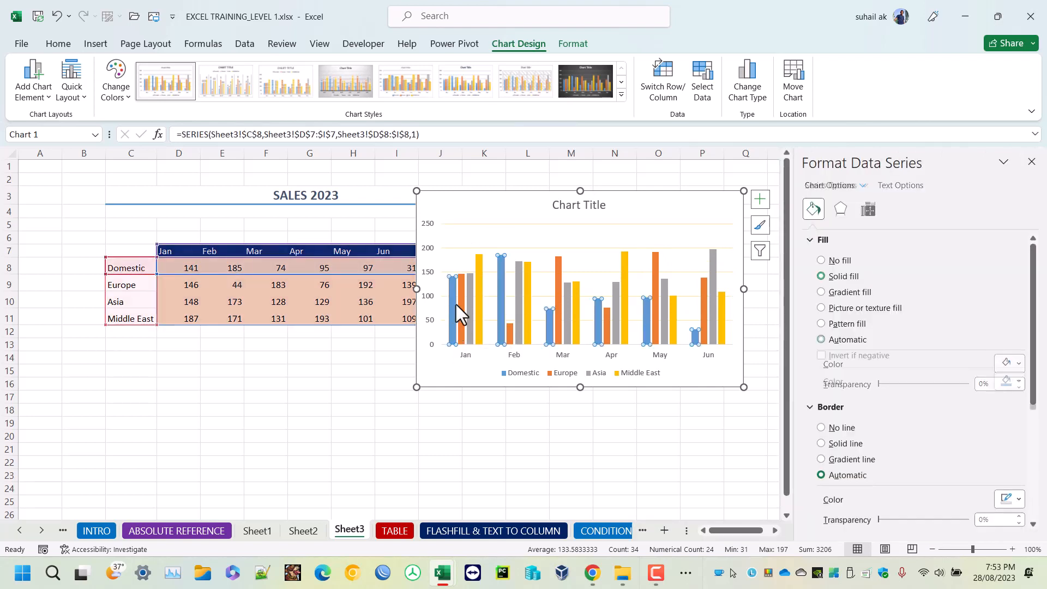
pyautogui.click(1032, 163)
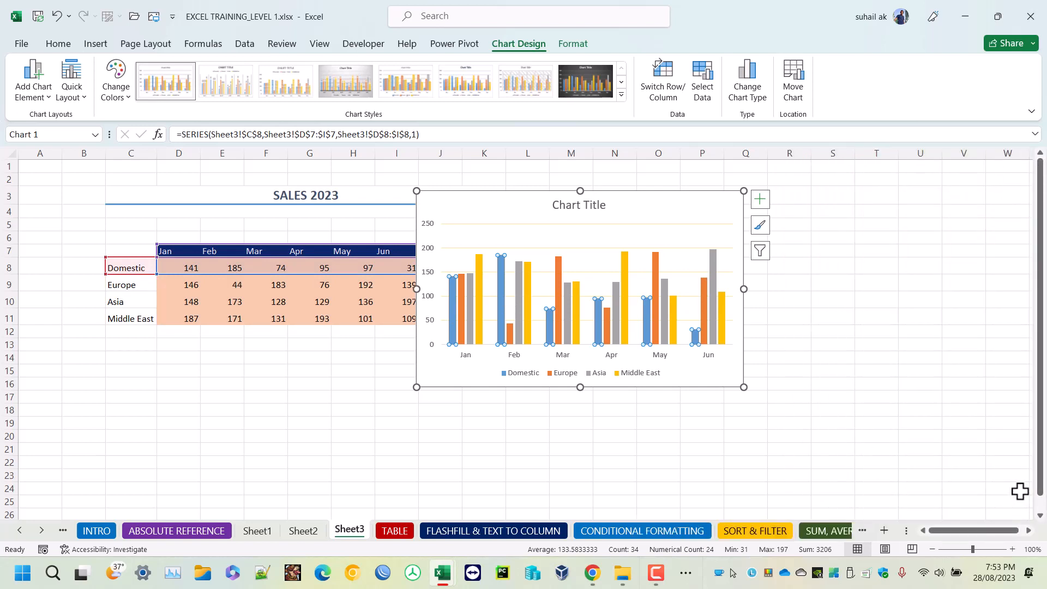
# Step: Set the Domestic column series to 35% series overlap and 137% gap width
pyautogui.doubleClick(464, 205)
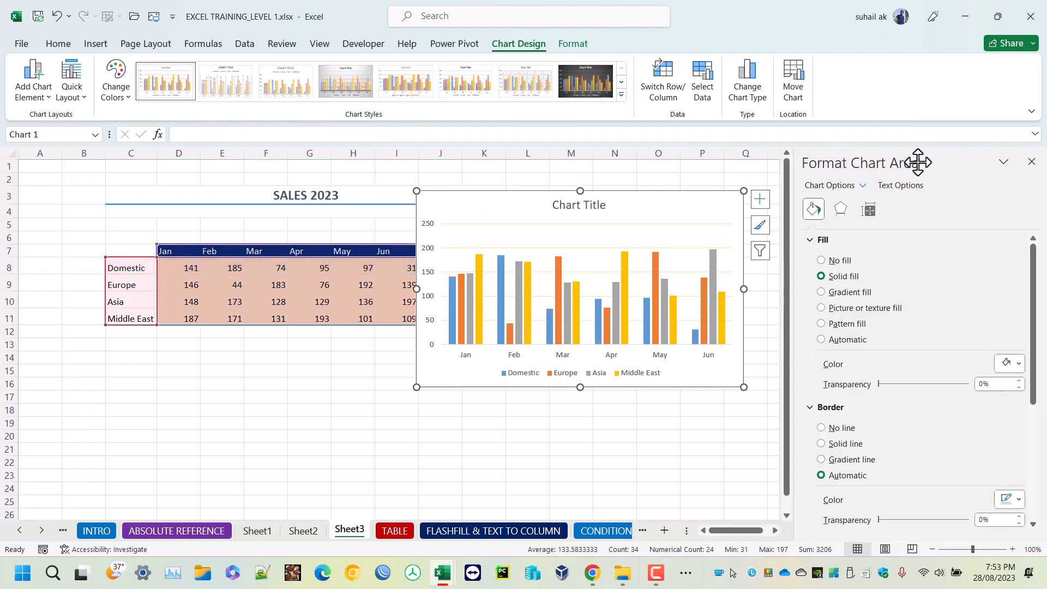
pyautogui.click(453, 305)
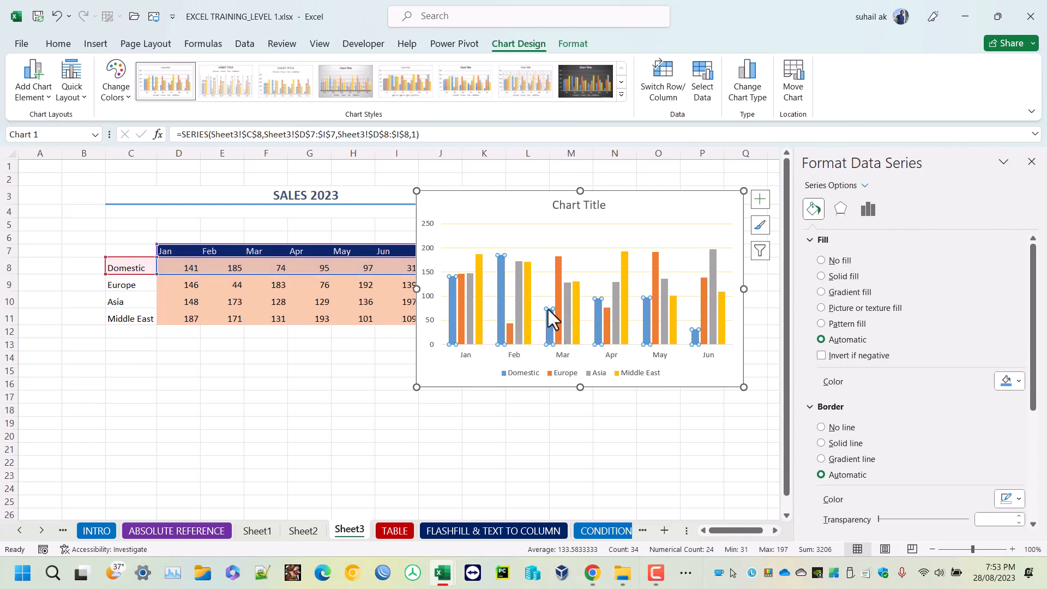
pyautogui.click(868, 211)
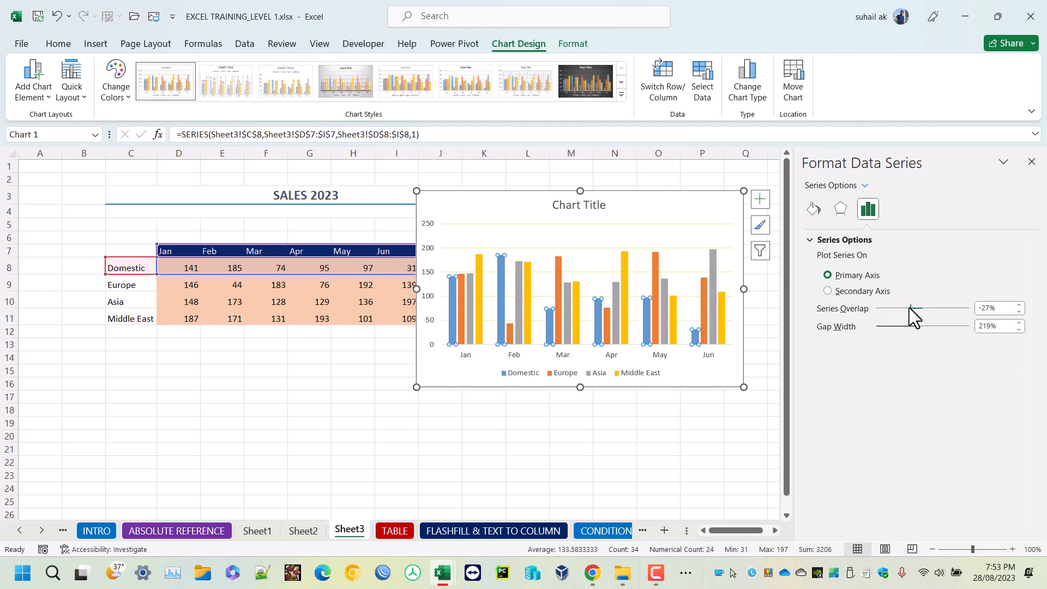
pyautogui.moveTo(908, 309)
pyautogui.mouseDown()
pyautogui.moveTo(888, 309)
pyautogui.moveTo(939, 308)
pyautogui.moveTo(885, 326)
pyautogui.moveTo(903, 326)
pyautogui.mouseUp()
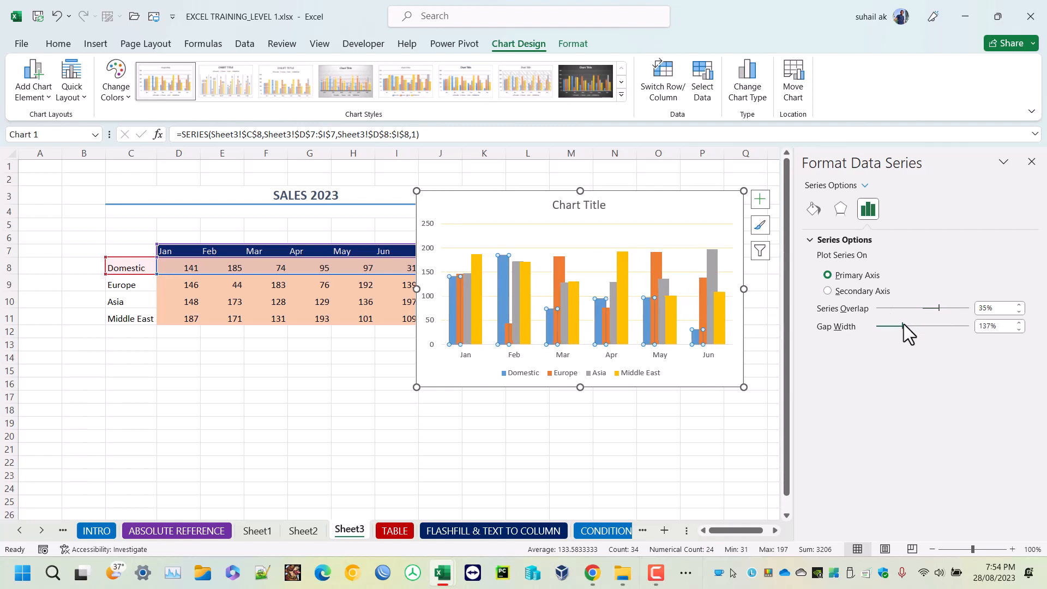
pyautogui.click(814, 209)
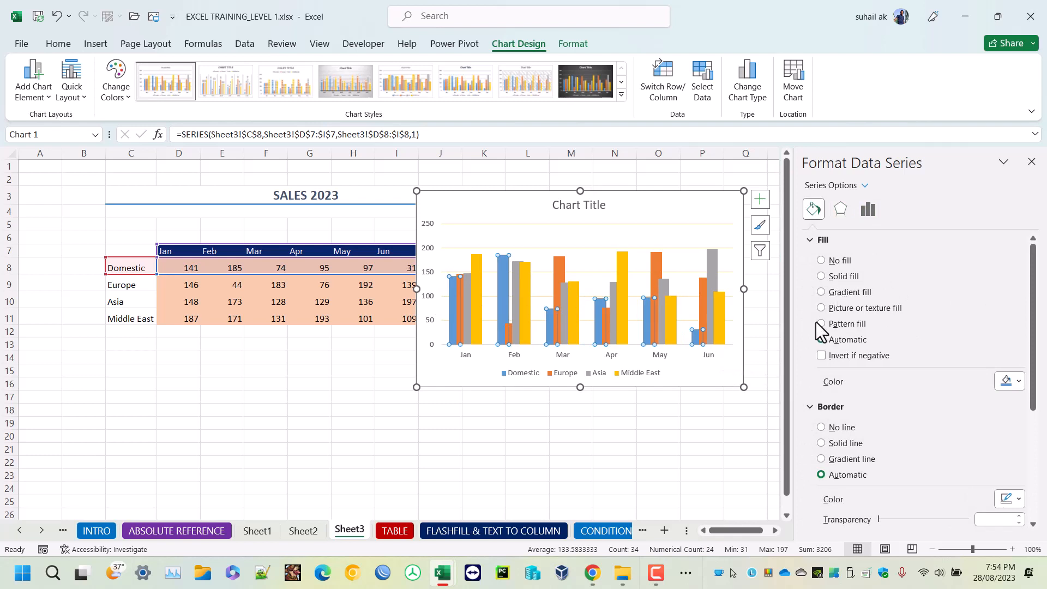
# Step: Set the major unit of the chart's vertical axis to 40
pyautogui.click(430, 271)
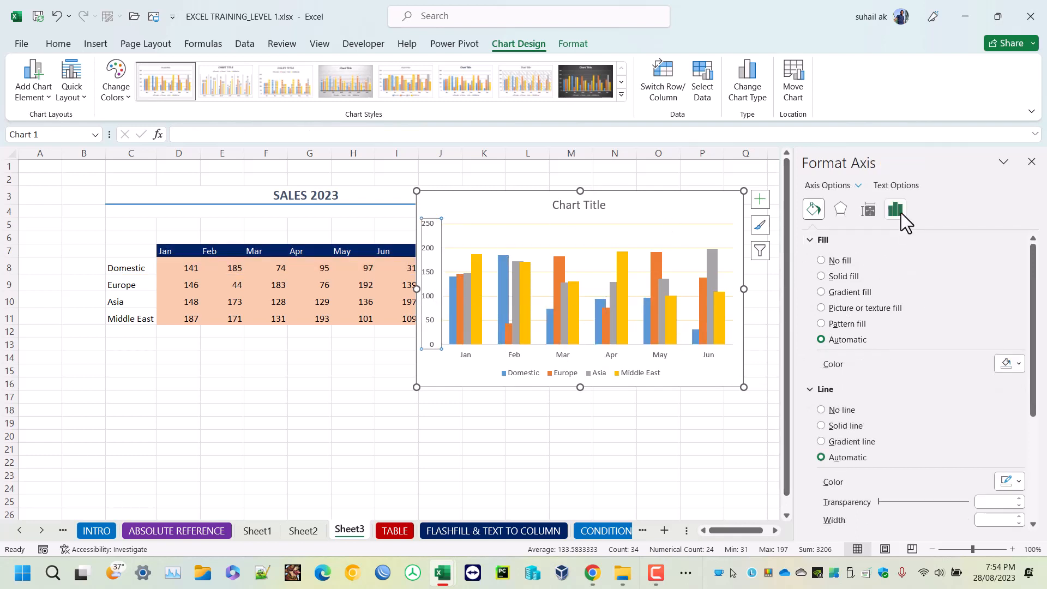
pyautogui.click(899, 212)
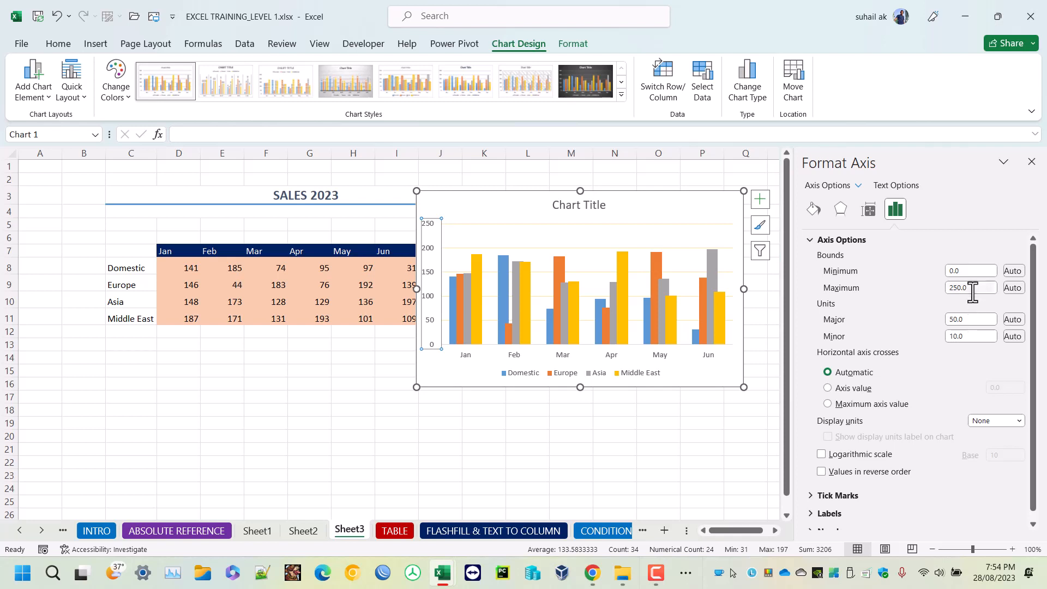
pyautogui.moveTo(973, 320); pyautogui.dragTo(934, 315)
pyautogui.write('40')
pyautogui.press('Return')
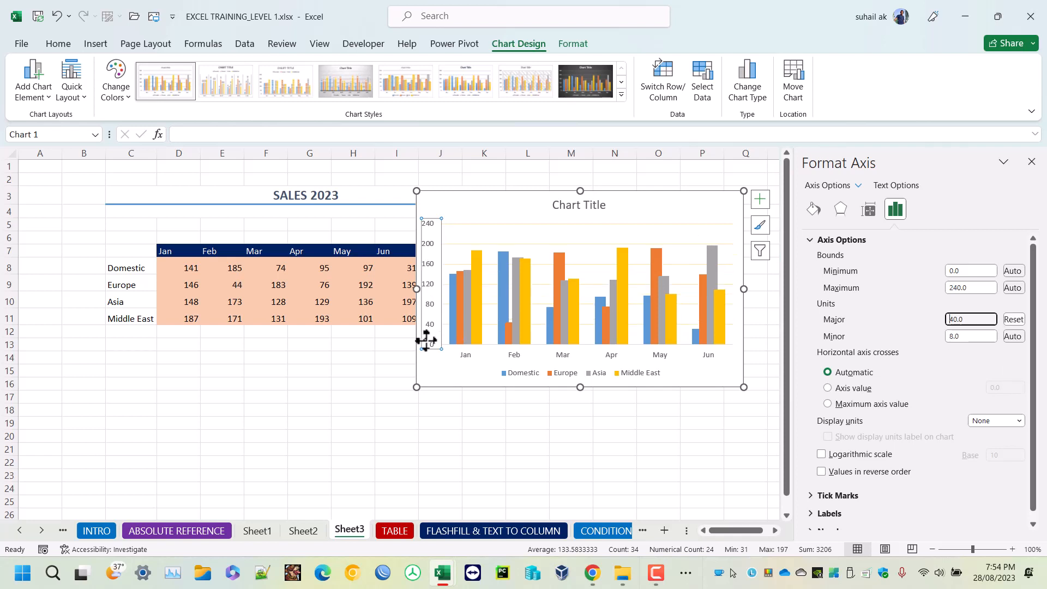
# Step: Set the maximum bound of the vertical axis to 220 and close the axis formatting options
pyautogui.click(981, 288)
pyautogui.doubleClick(982, 288)
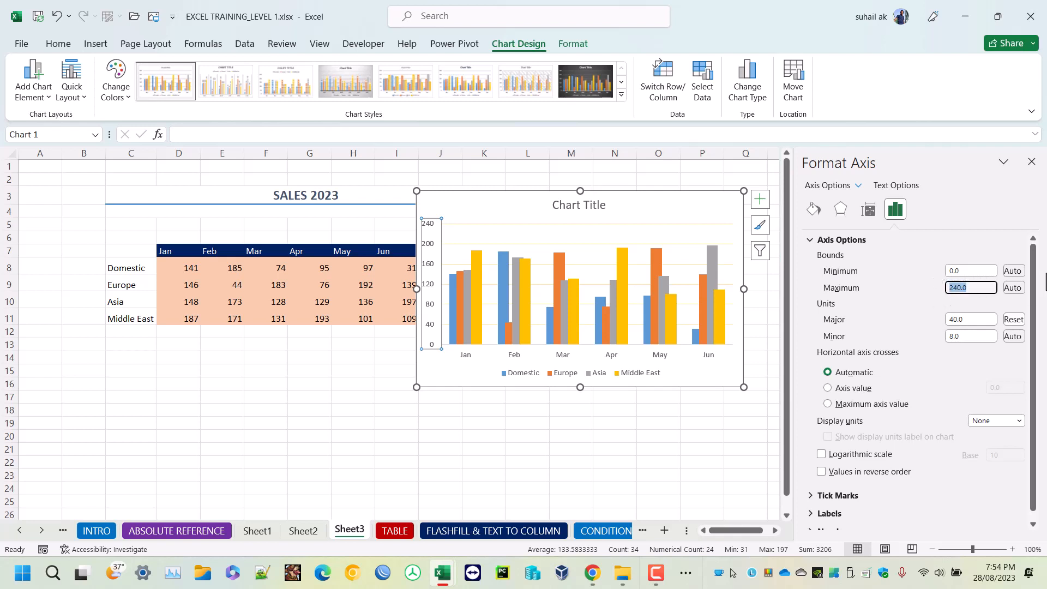
pyautogui.write('220')
pyautogui.press('Return')
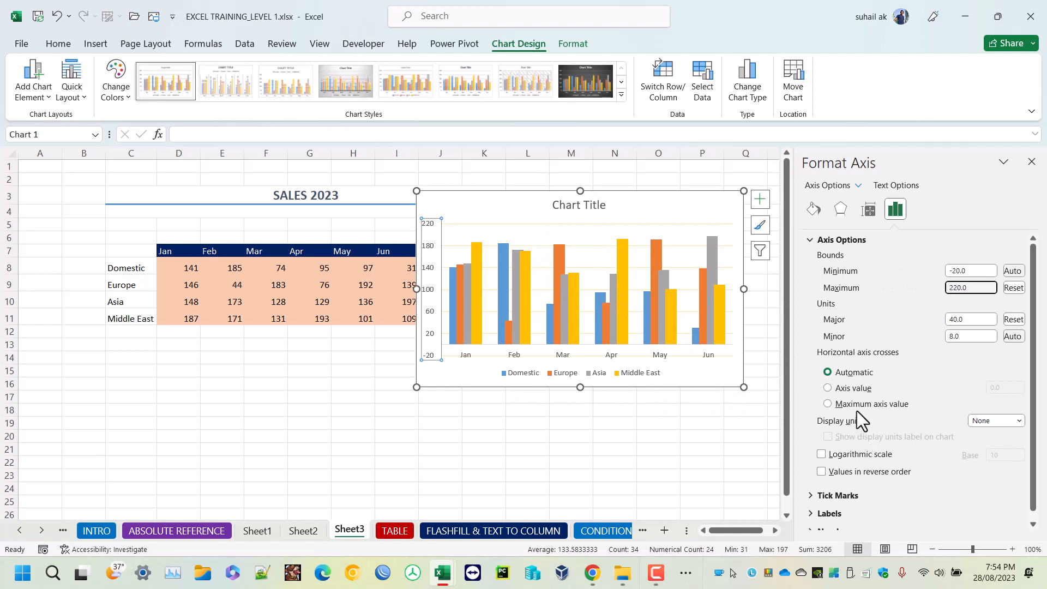
pyautogui.click(1032, 162)
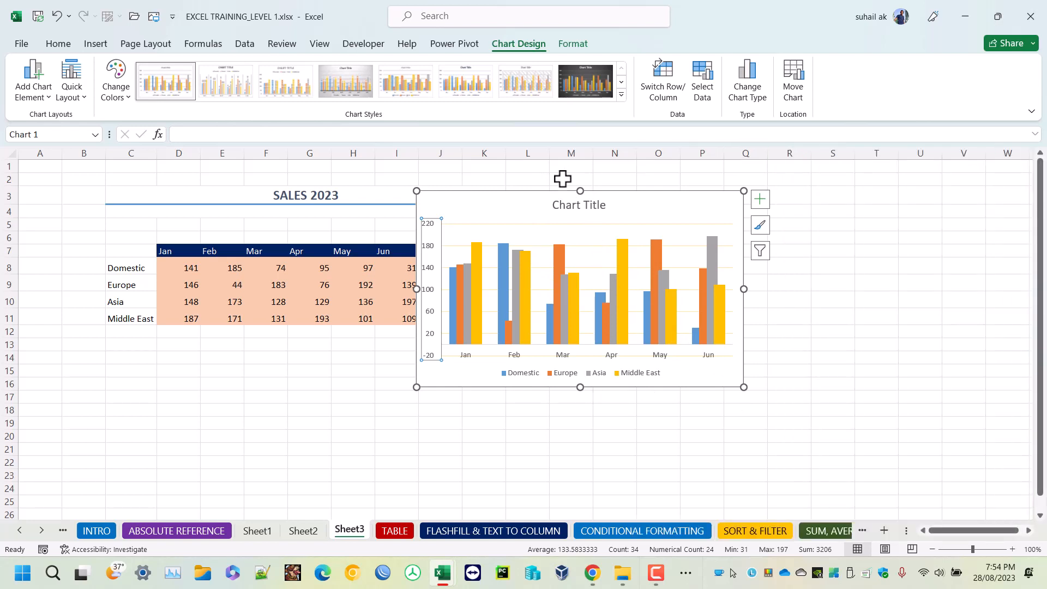
pyautogui.click(573, 204)
pyautogui.doubleClick(599, 205)
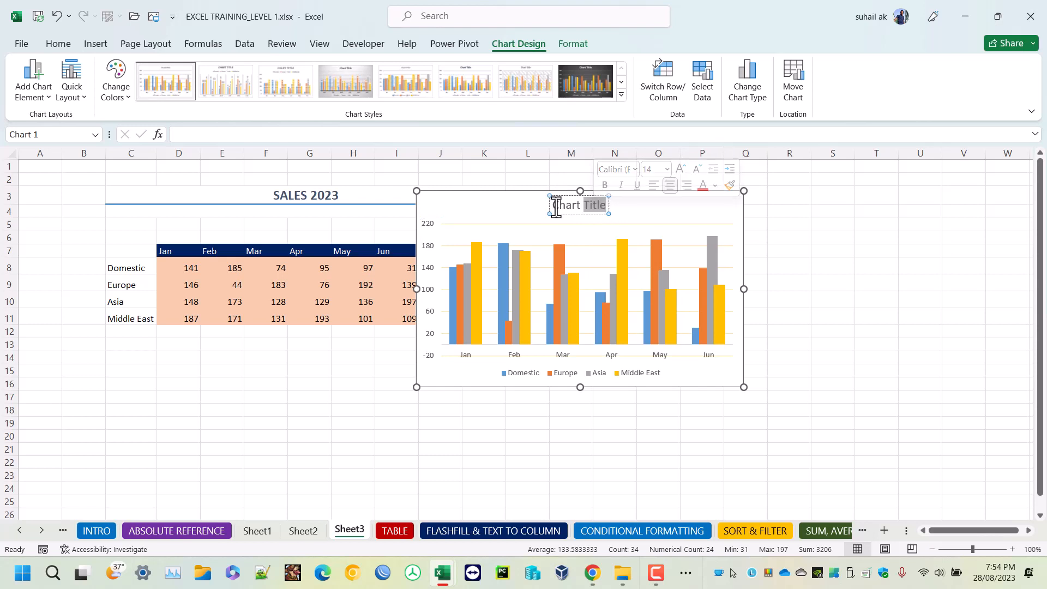
pyautogui.click(510, 373)
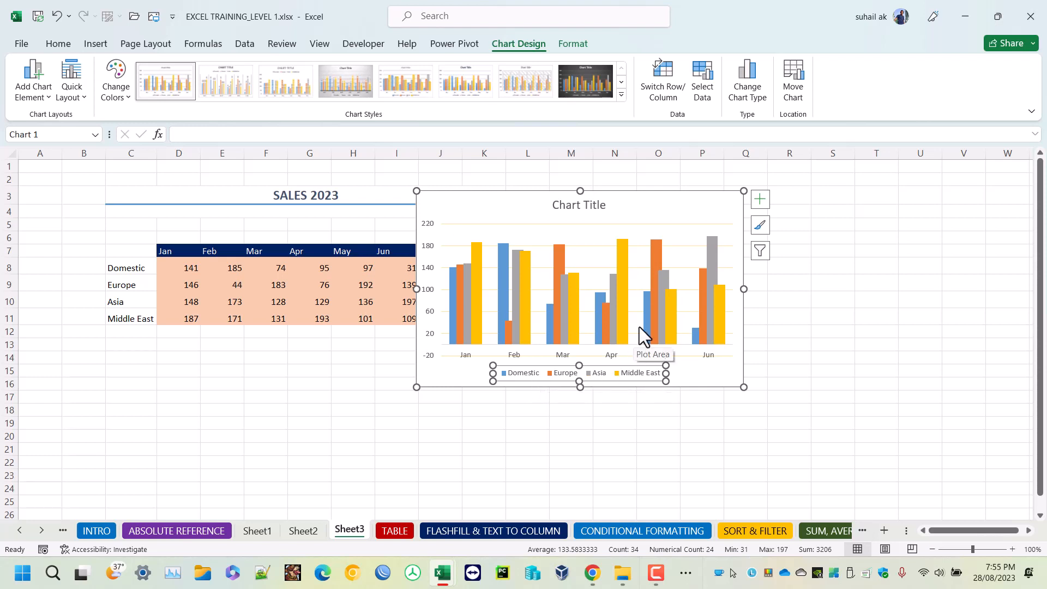
# Step: Move the chart so its upper-left corner sits at about the middle of K3, uncovering the table's Total column
pyautogui.click(667, 206)
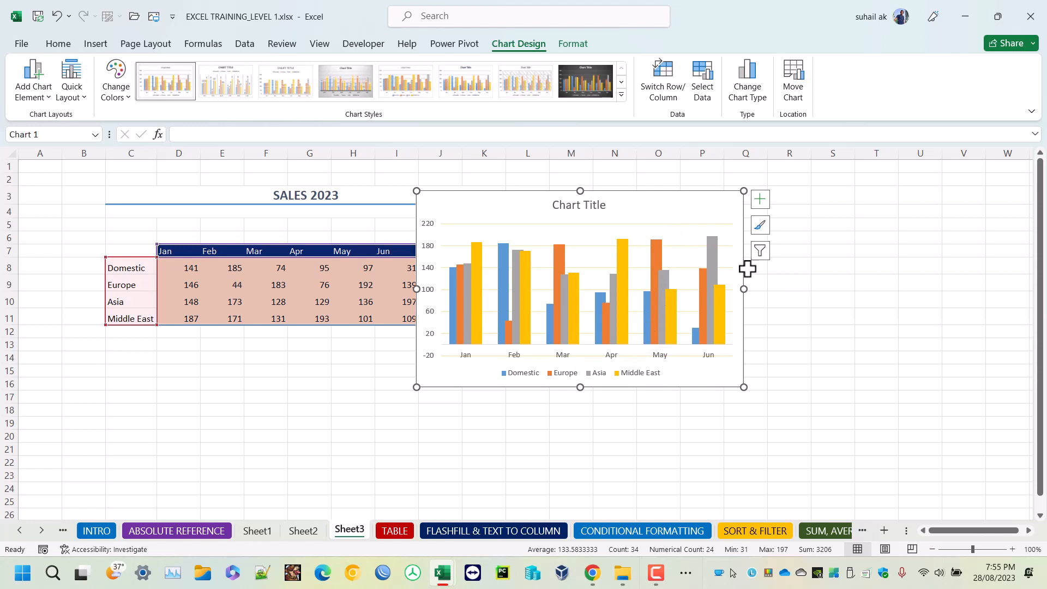
pyautogui.moveTo(458, 206); pyautogui.dragTo(530, 207)
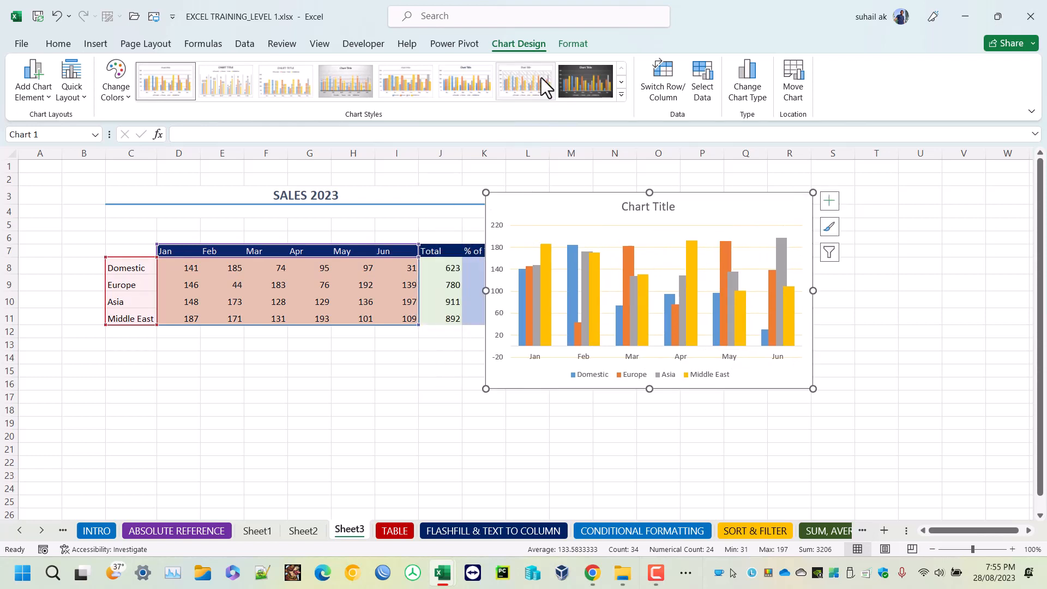
# Step: Add a linear trendline to the chart based on the Domestic series
pyautogui.click(33, 95)
pyautogui.moveTo(47, 126)
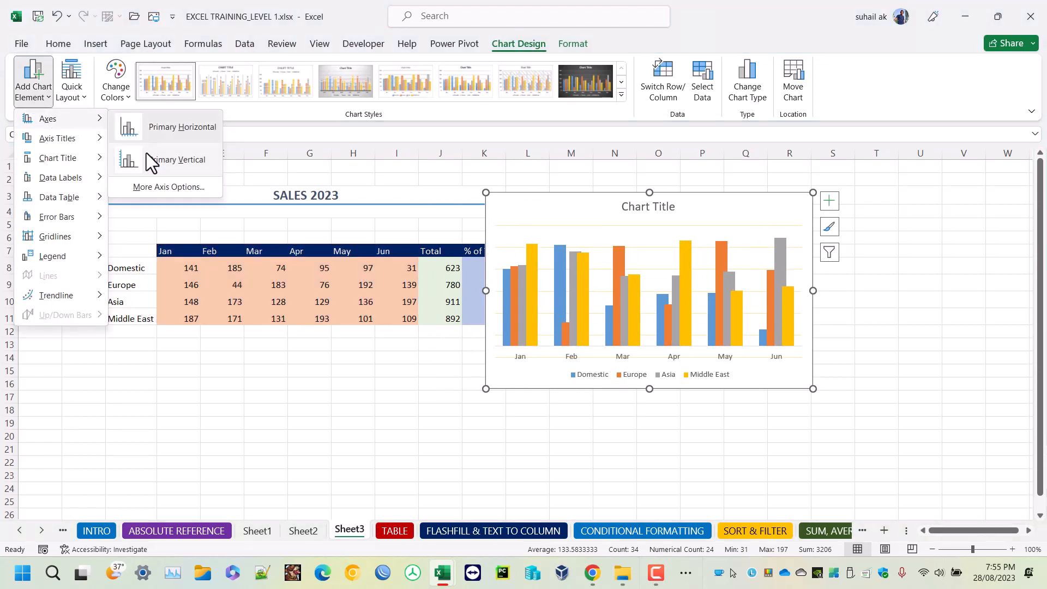
pyautogui.moveTo(75, 143)
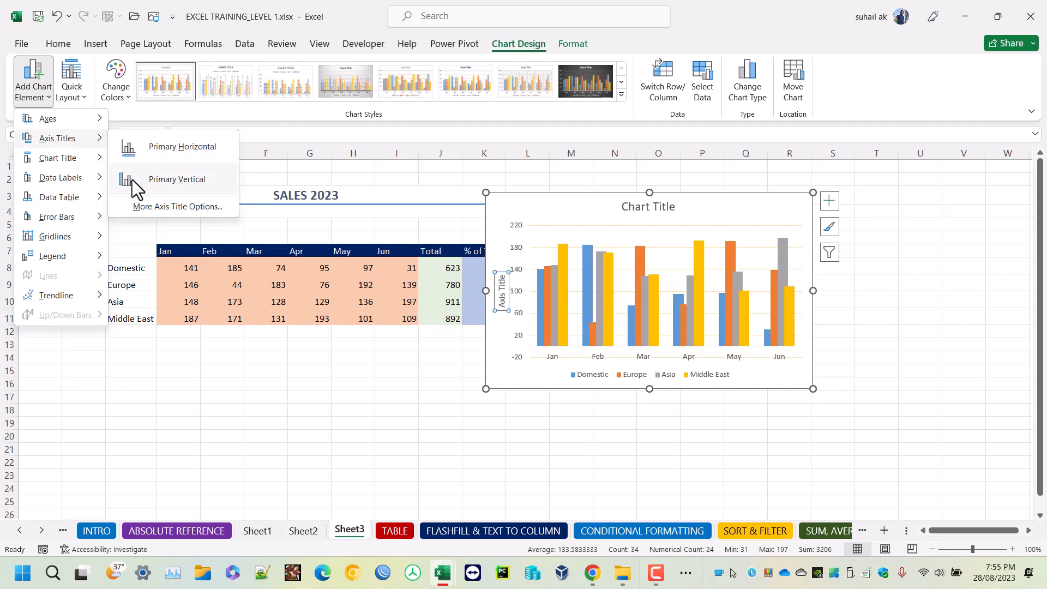
pyautogui.moveTo(84, 162)
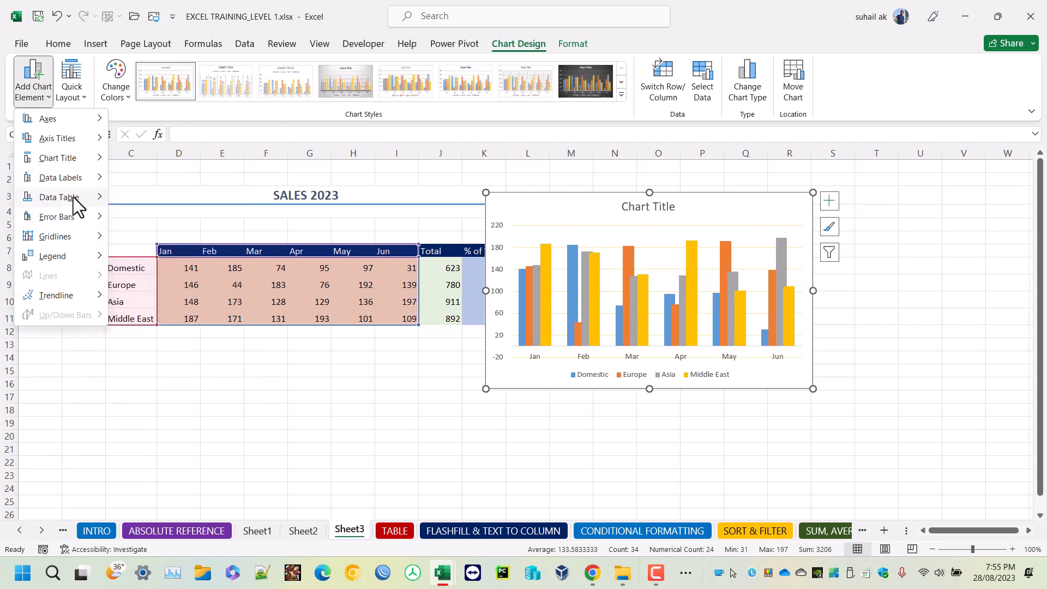
pyautogui.moveTo(82, 198)
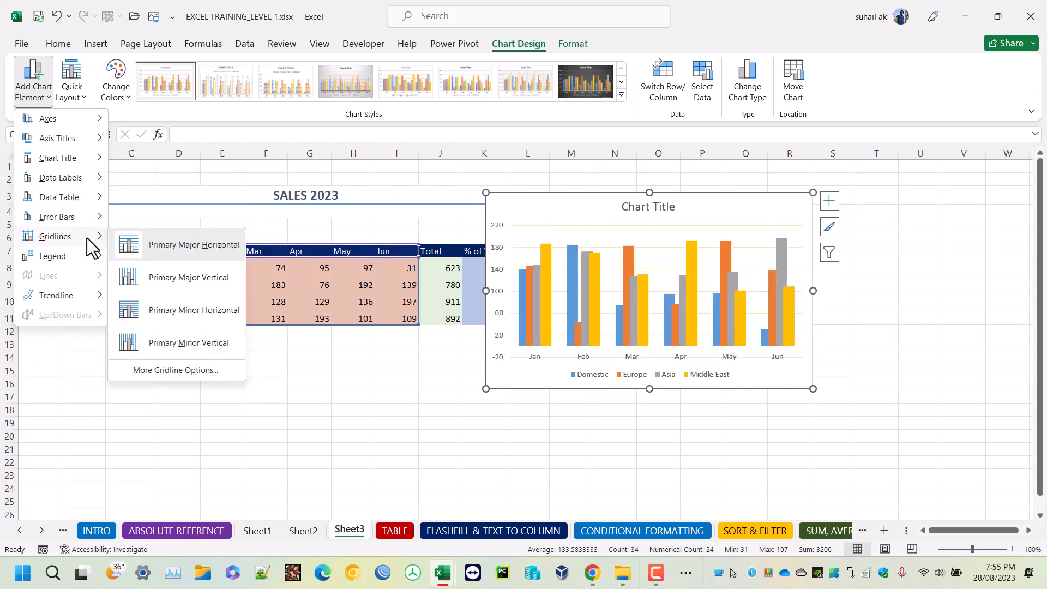
pyautogui.moveTo(86, 261)
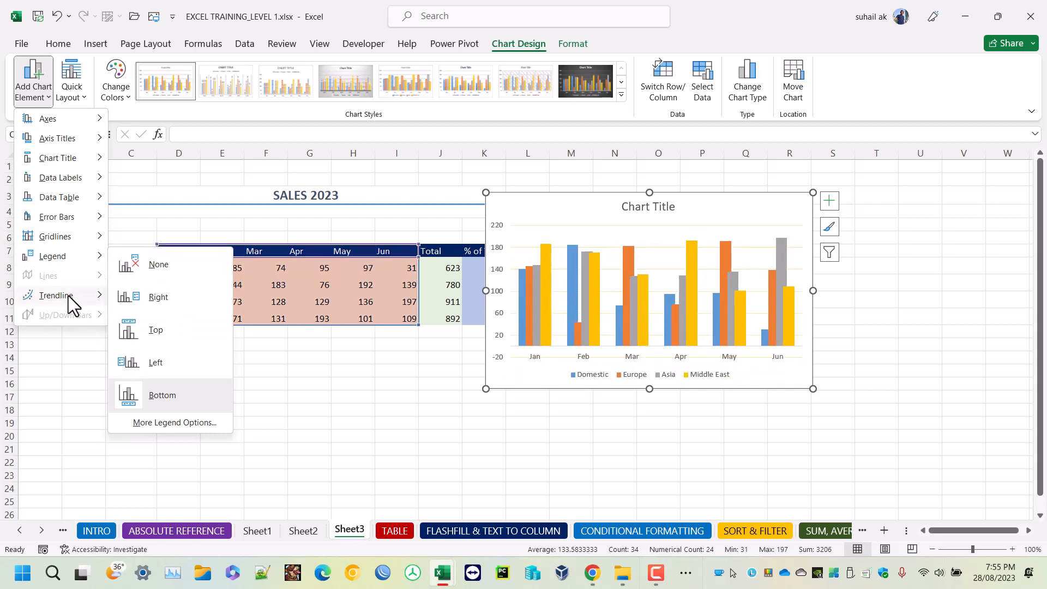
pyautogui.moveTo(70, 298)
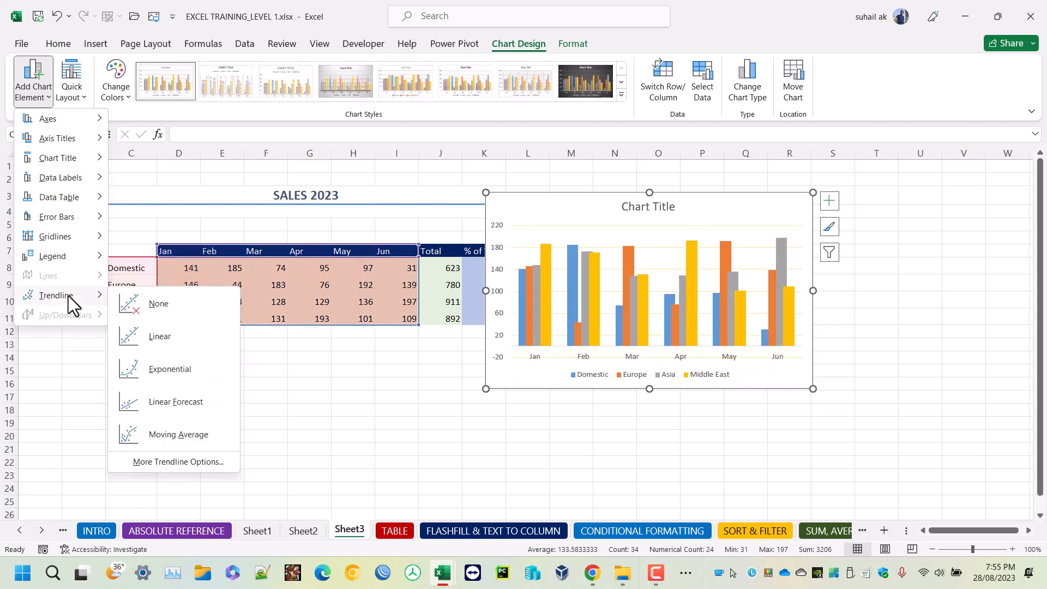
pyautogui.click(159, 336)
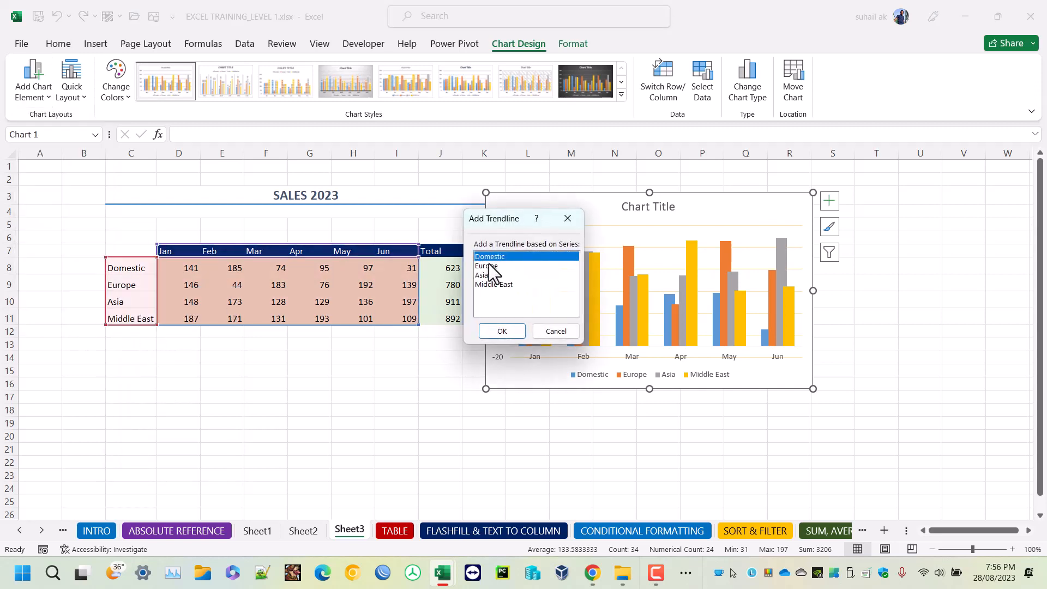
pyautogui.click(499, 331)
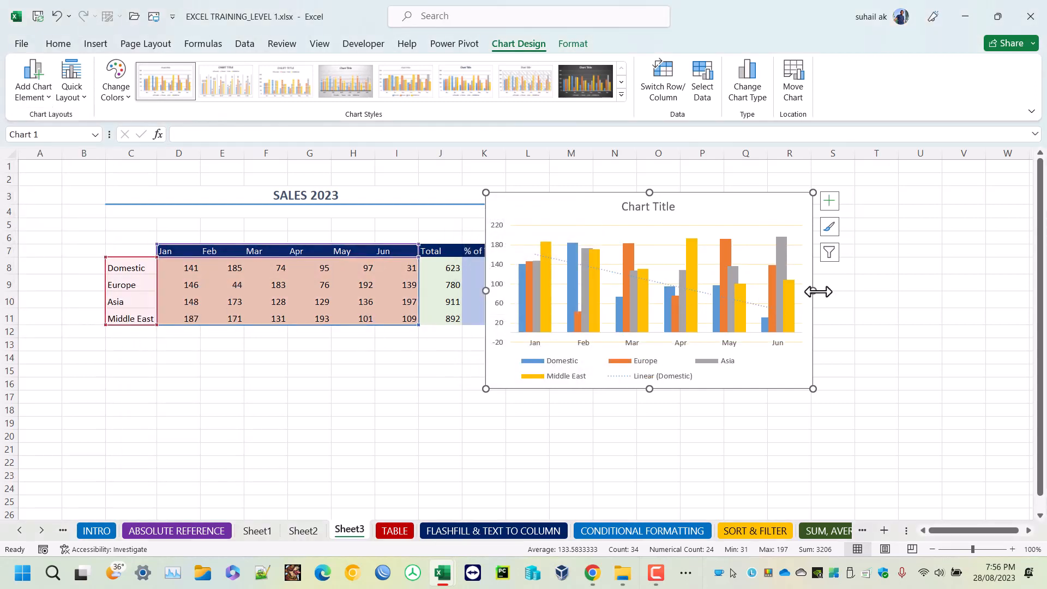
# Step: Undo the linear trendline added to the chart for the Domestic series
pyautogui.moveTo(581, 302)
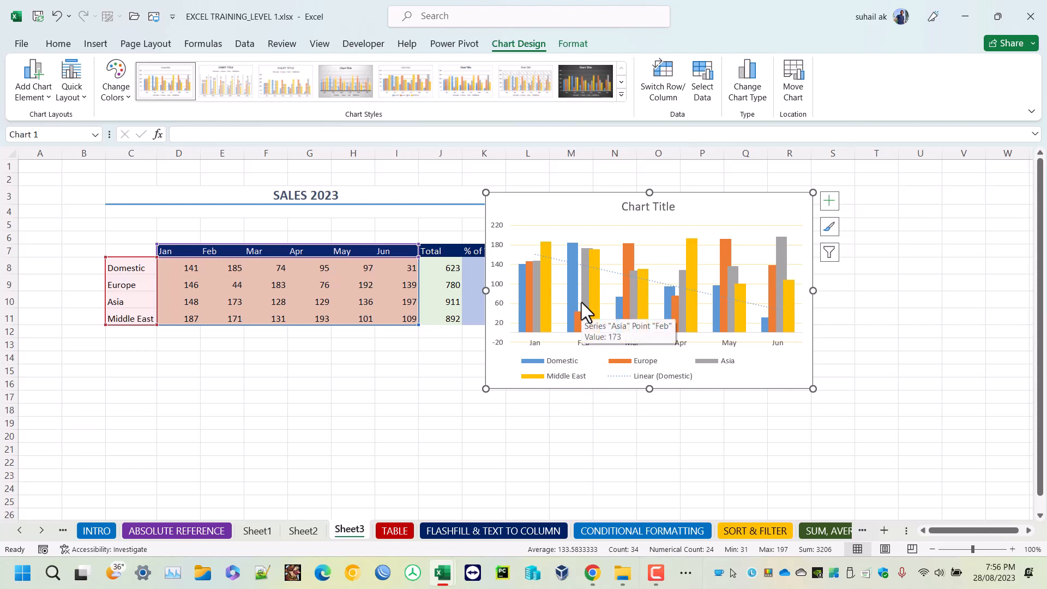
pyautogui.click(614, 272)
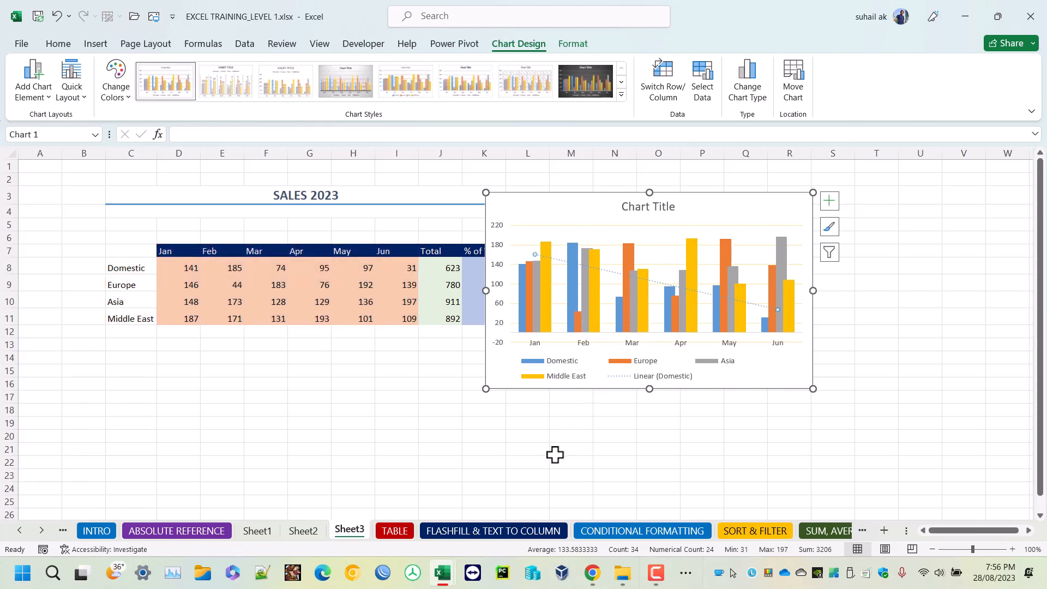
pyautogui.hotkey('ctrl', 'z')
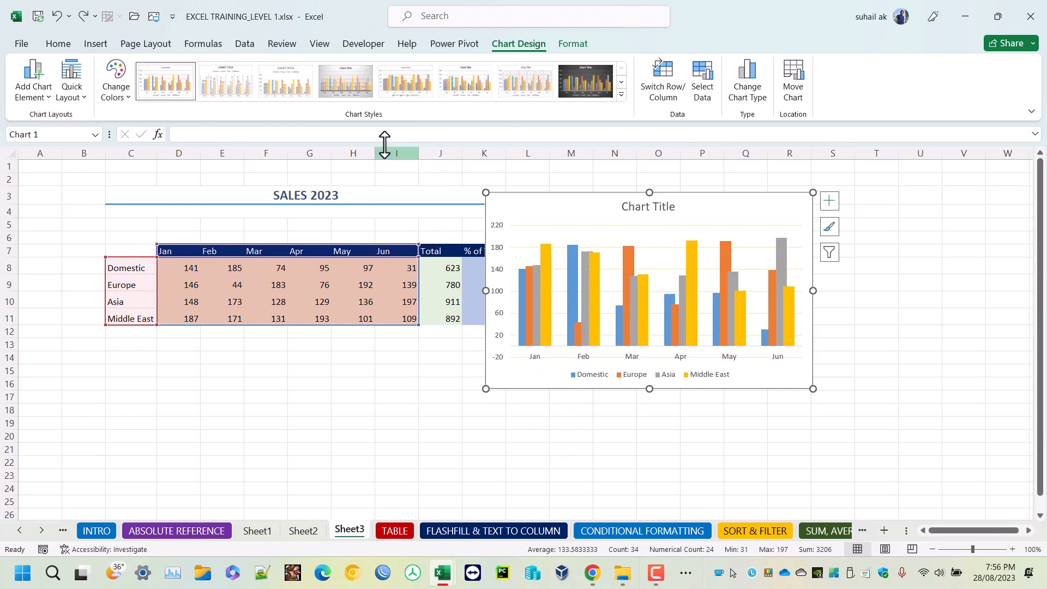
# Step: Preview the available quick layouts, color palettes and chart styles on the chart without applying any
pyautogui.click(80, 97)
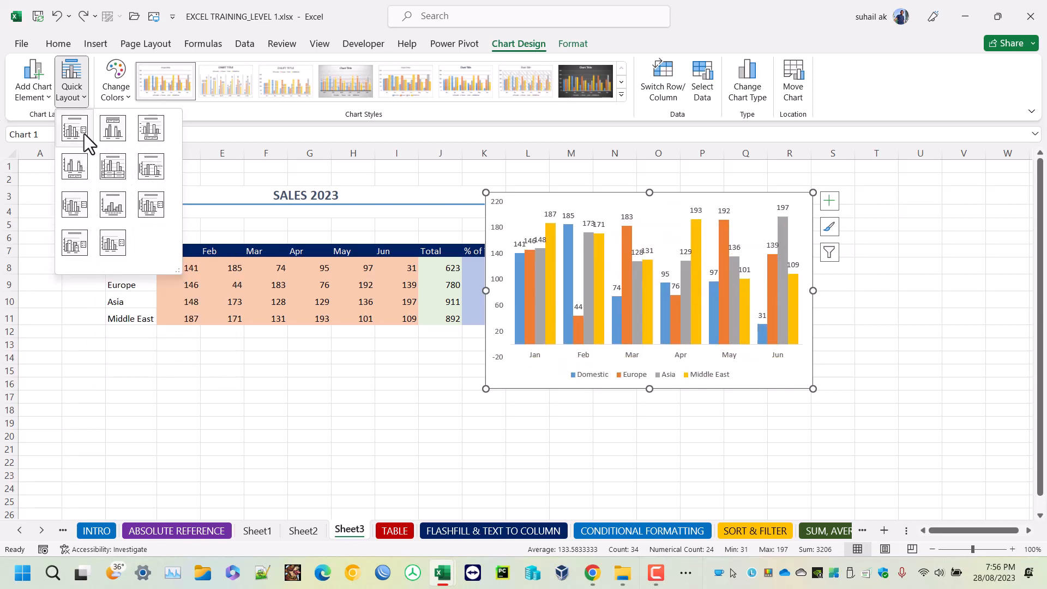
pyautogui.click(126, 92)
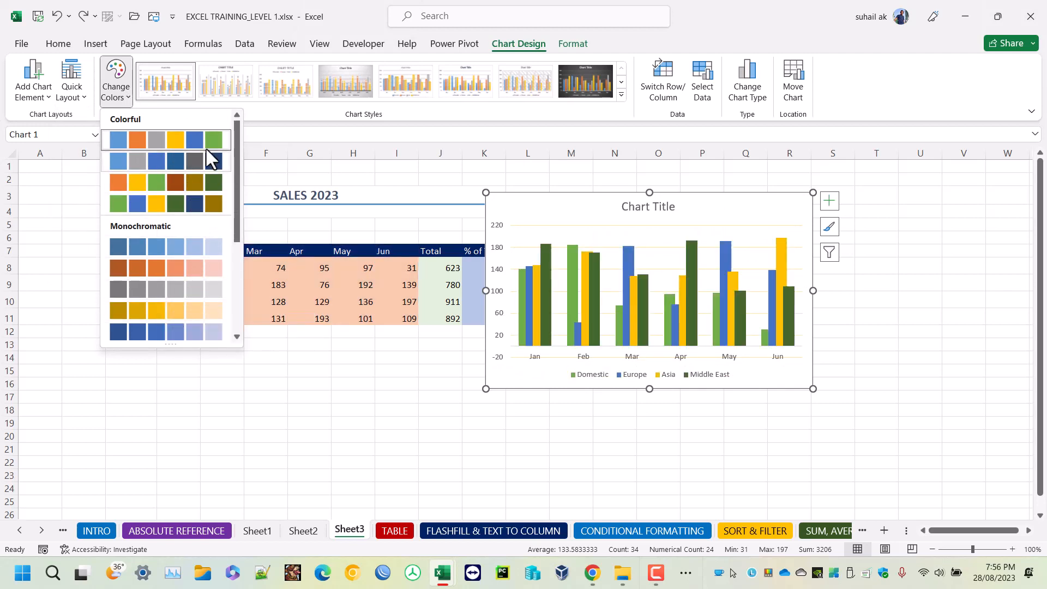
pyautogui.click(309, 99)
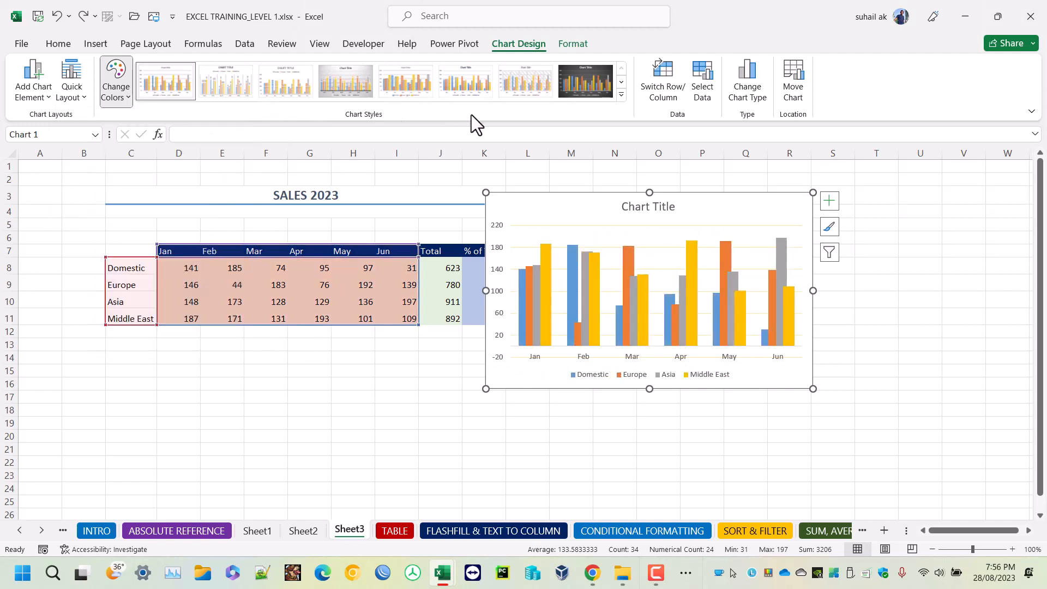
pyautogui.click(623, 95)
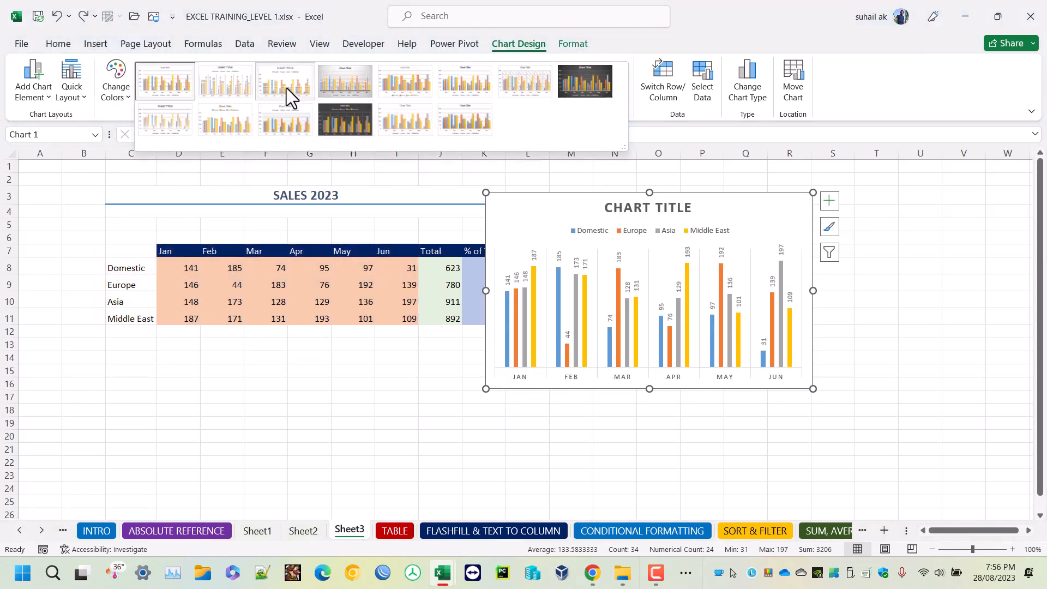
pyautogui.click(680, 61)
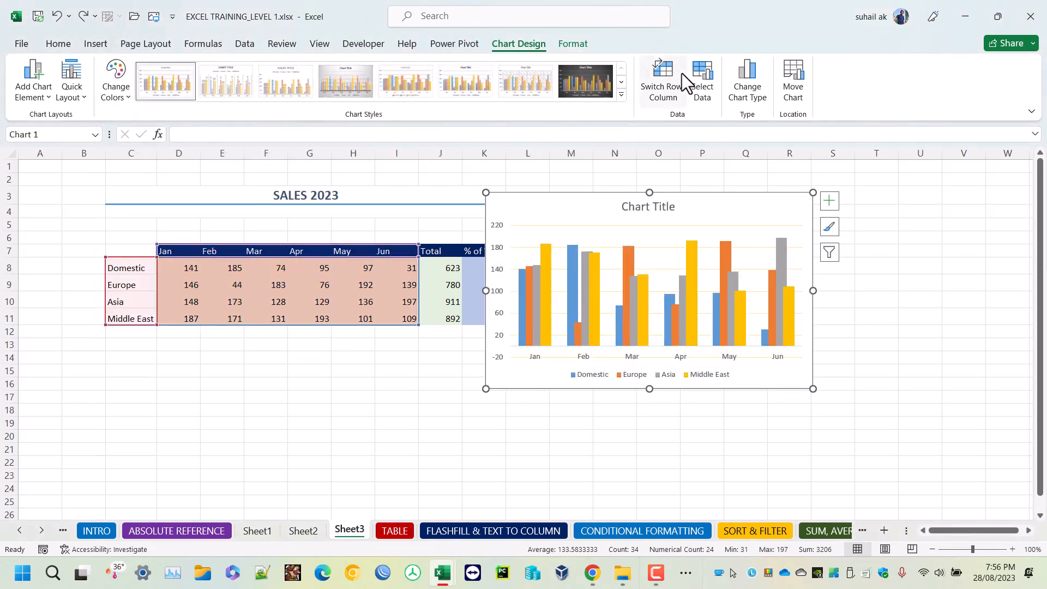
# Step: Switch the chart's rows and columns so the regions form the horizontal axis and the months form the legend
pyautogui.click(535, 355)
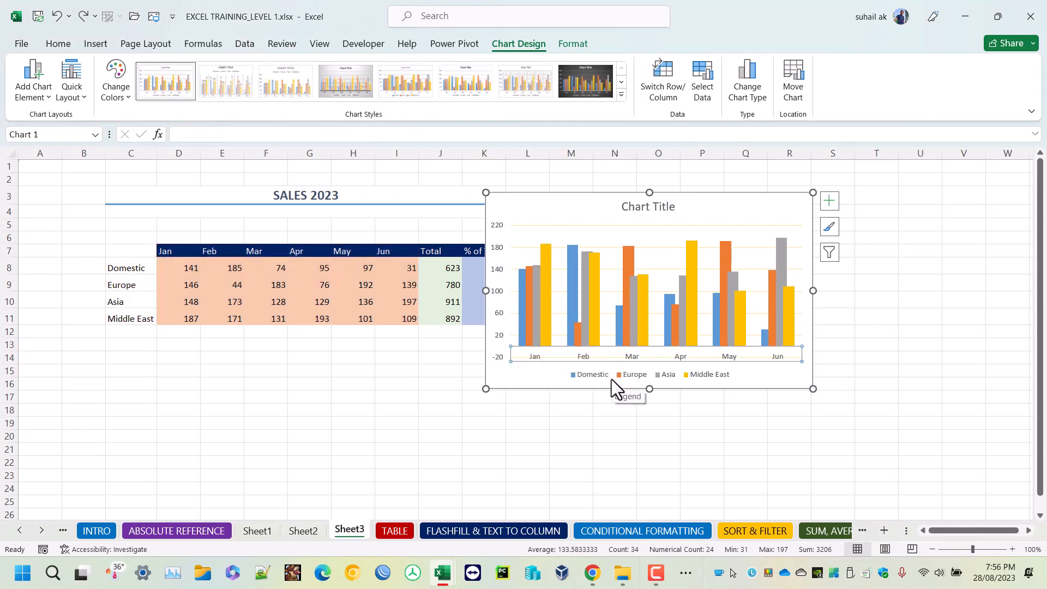
pyautogui.click(611, 378)
pyautogui.click(664, 79)
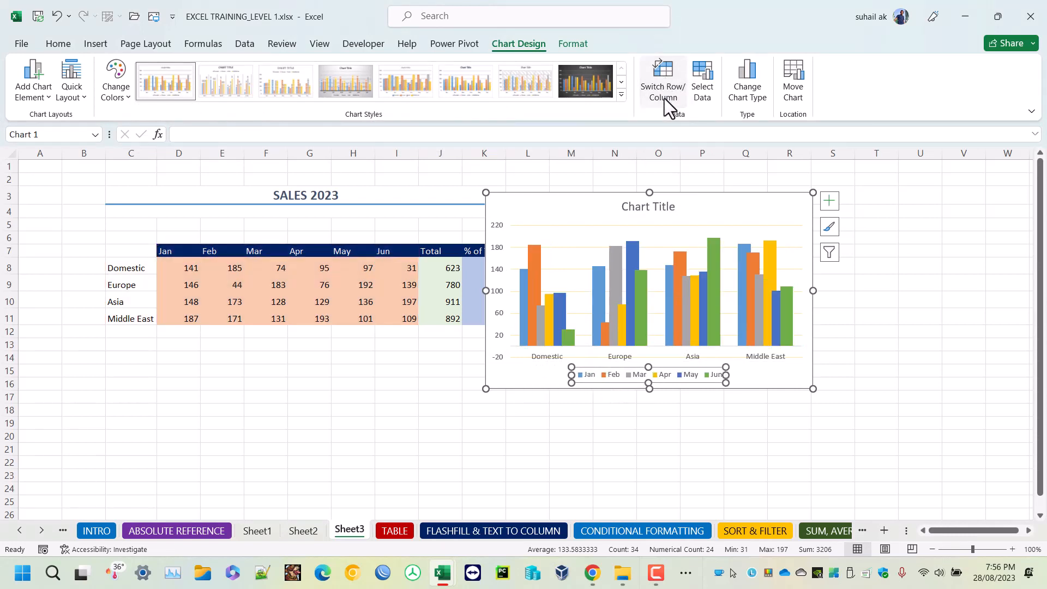
# Step: Exclude the Jun series from the chart's data source and apply the change
pyautogui.click(704, 81)
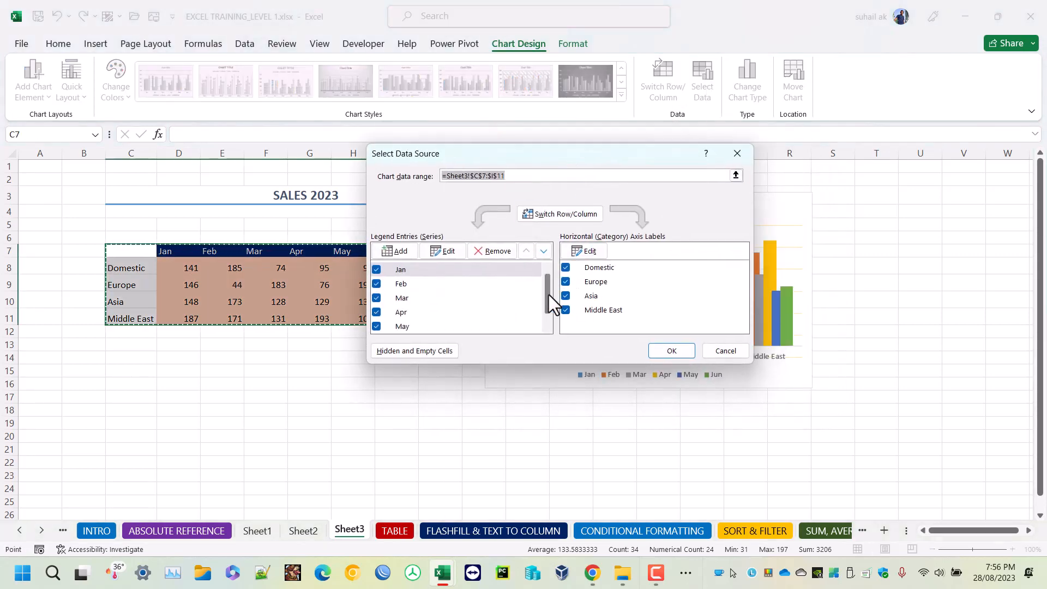
pyautogui.scroll(-1, 548, 295)
pyautogui.click(377, 326)
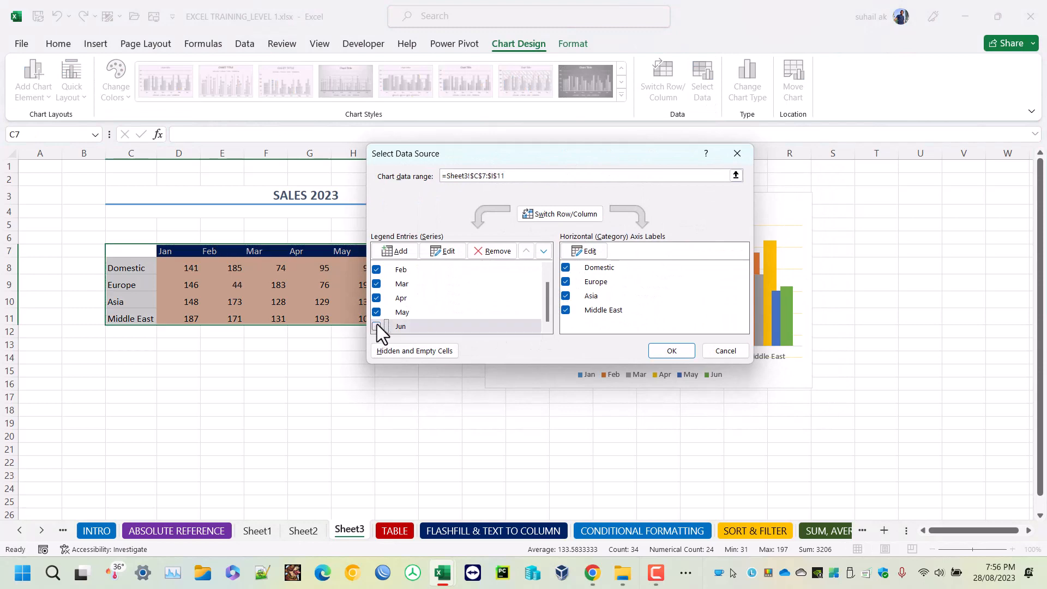
pyautogui.click(667, 352)
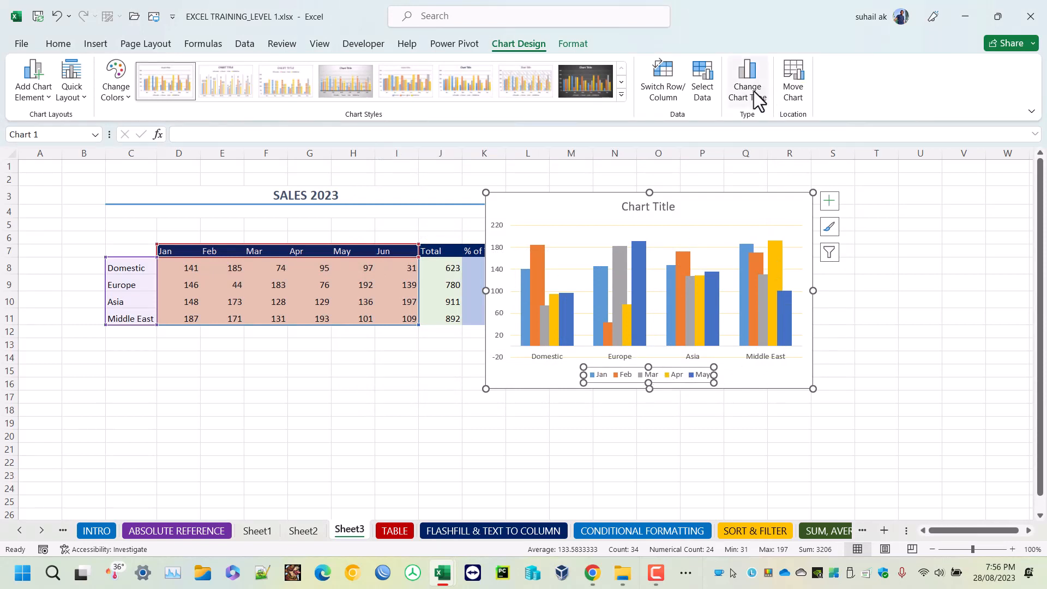
# Step: Move the chart so its upper-left corner sits in M4, uncovering the table's % of Total column
pyautogui.moveTo(508, 202); pyautogui.dragTo(597, 227)
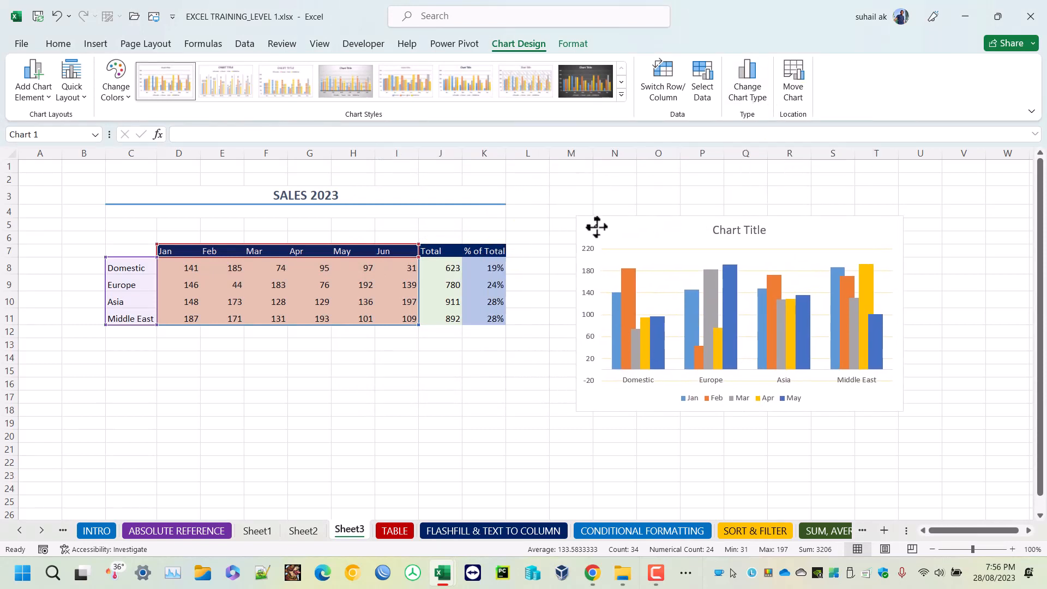
pyautogui.moveTo(596, 227); pyautogui.dragTo(597, 227)
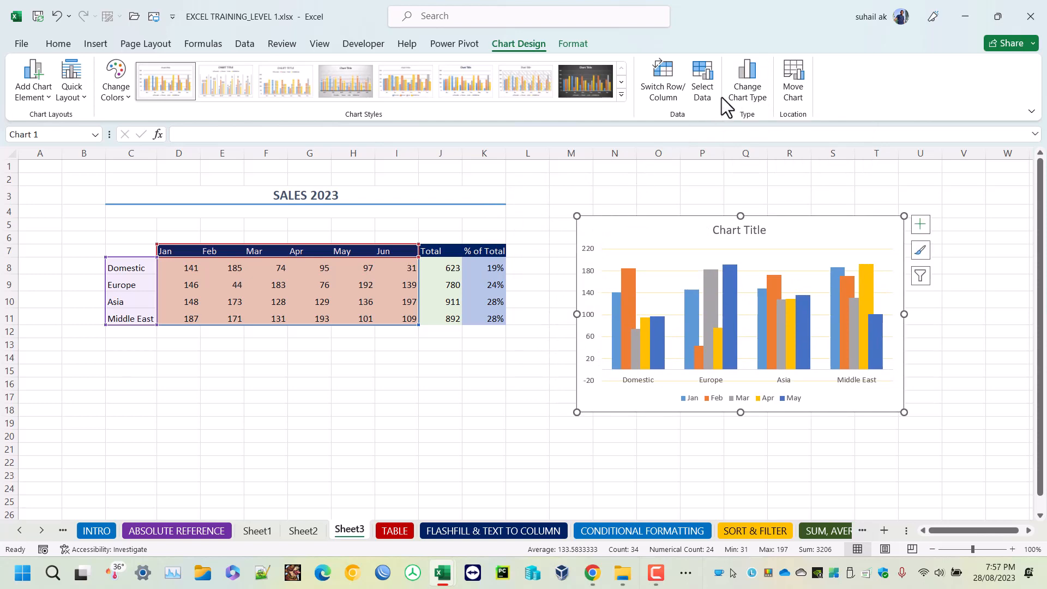
# Step: Preview the chart as a line chart without changing its type
pyautogui.click(748, 87)
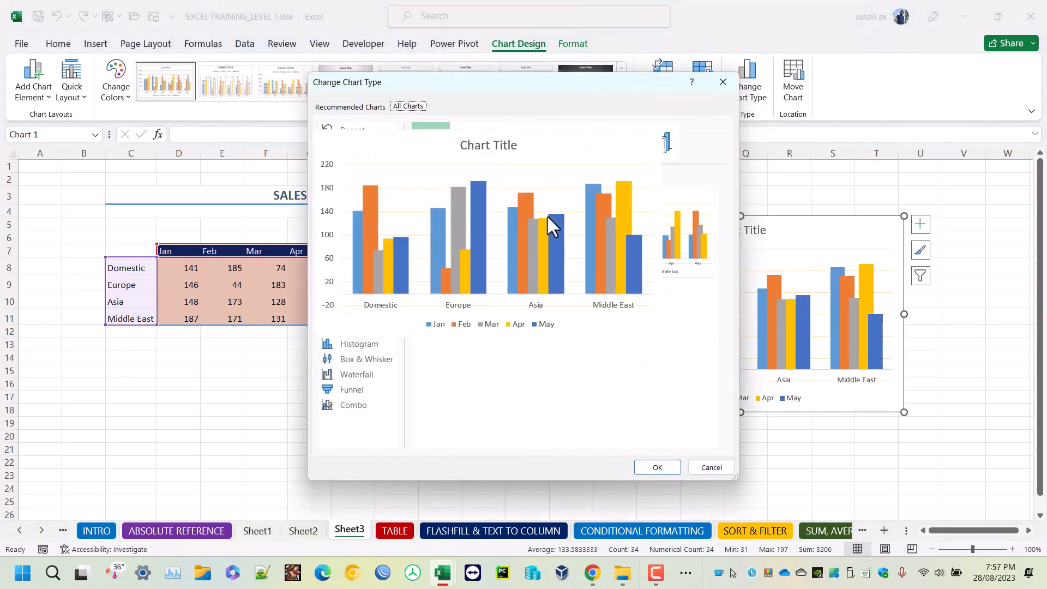
pyautogui.click(340, 177)
pyautogui.moveTo(484, 231)
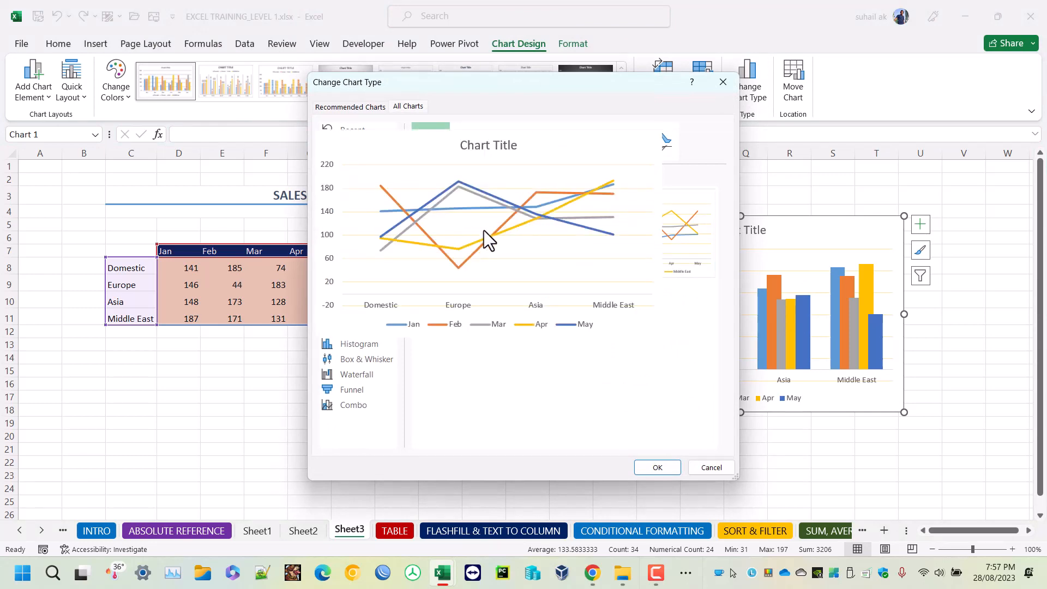
pyautogui.click(704, 467)
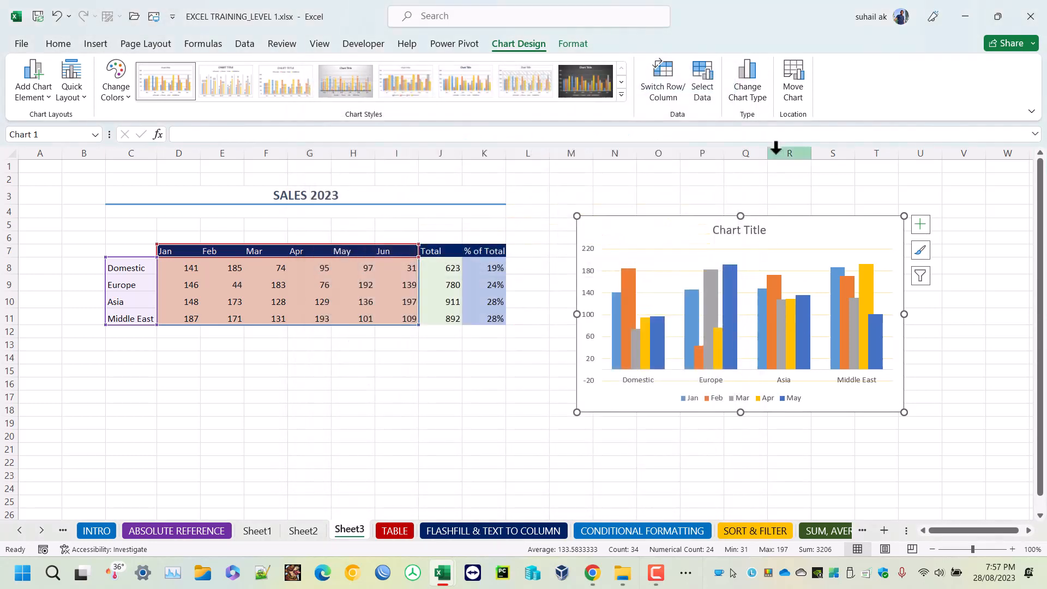
# Step: Move the chart to a new sheet named Chart1 and deselect it
pyautogui.click(793, 90)
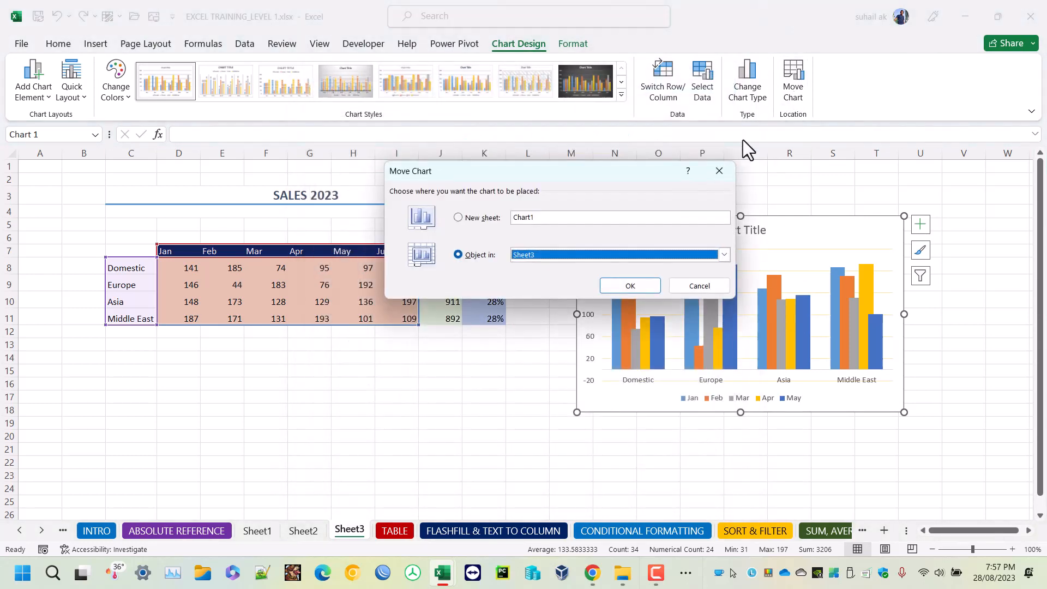
pyautogui.click(477, 216)
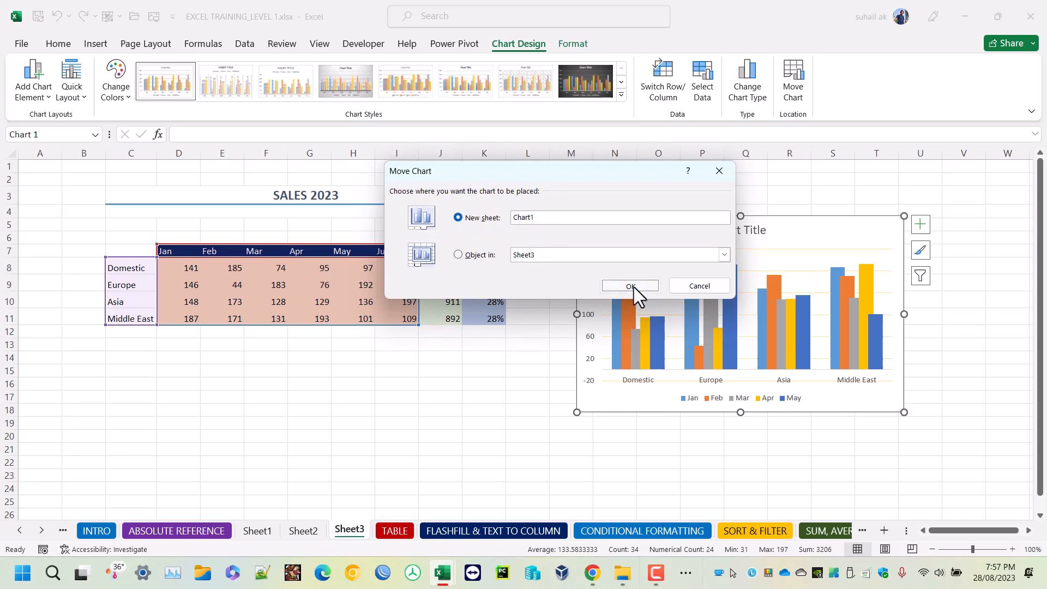
pyautogui.click(631, 285)
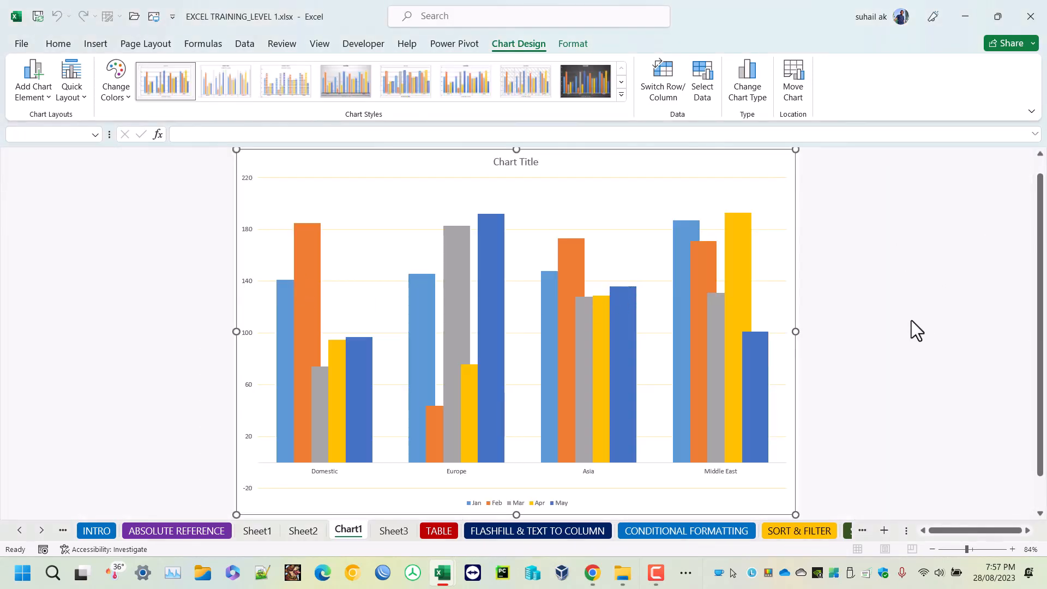
pyautogui.click(910, 313)
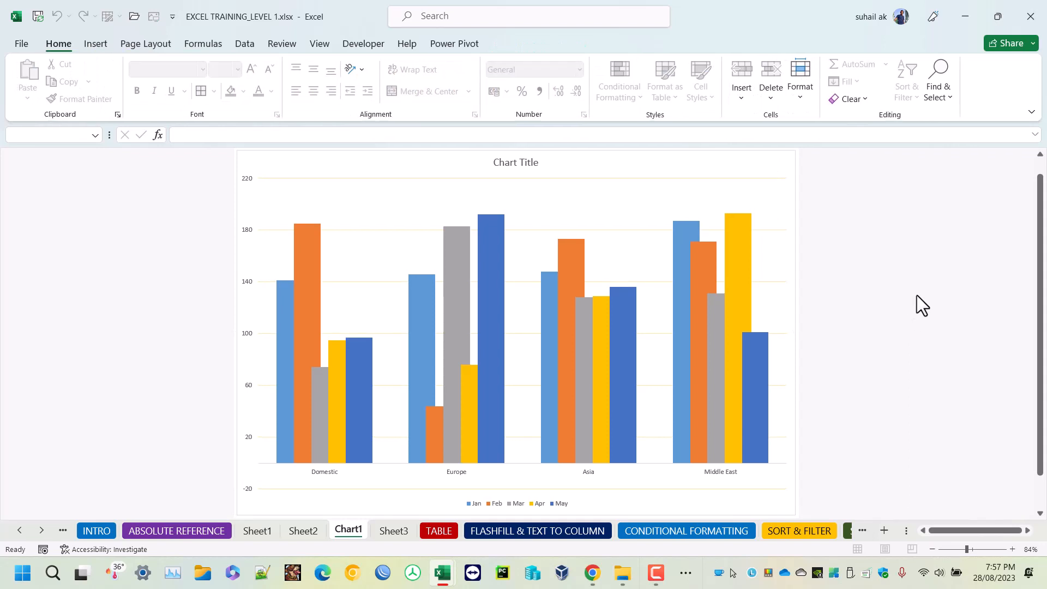